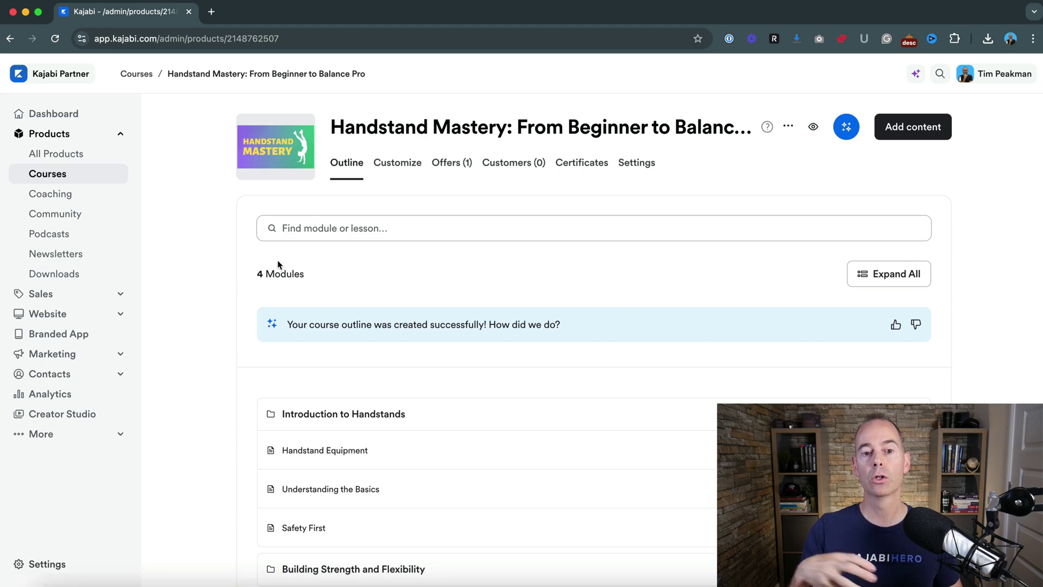
Expand all modules in the course outline to show every lesson.
{"action": "scroll", "coordinate": [198, 325], "scroll_direction": "down", "scroll_amount": 5}
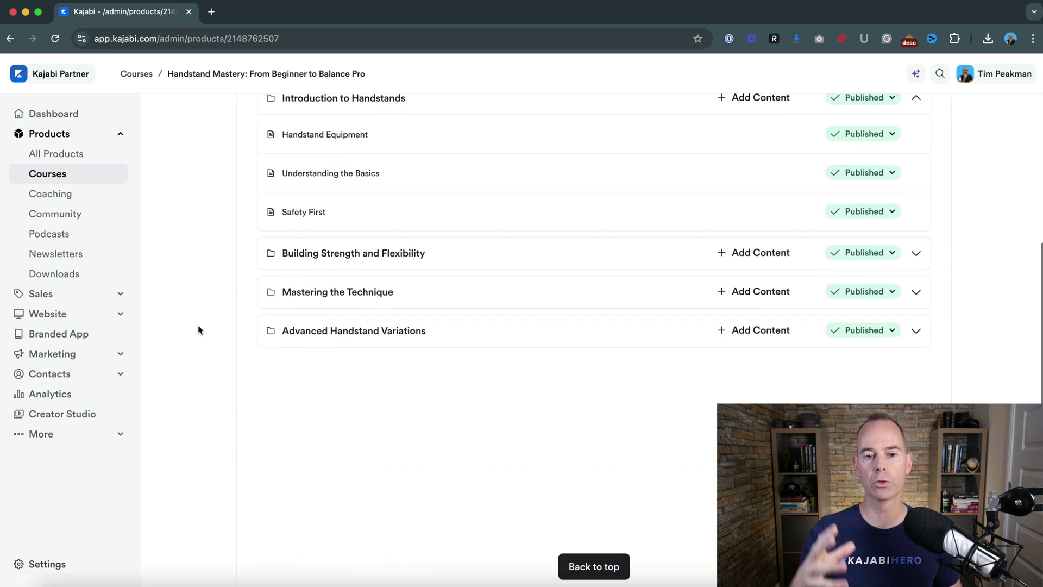
{"action": "scroll", "coordinate": [768, 315], "scroll_direction": "up", "scroll_amount": 5}
{"action": "left_click", "coordinate": [871, 237]}
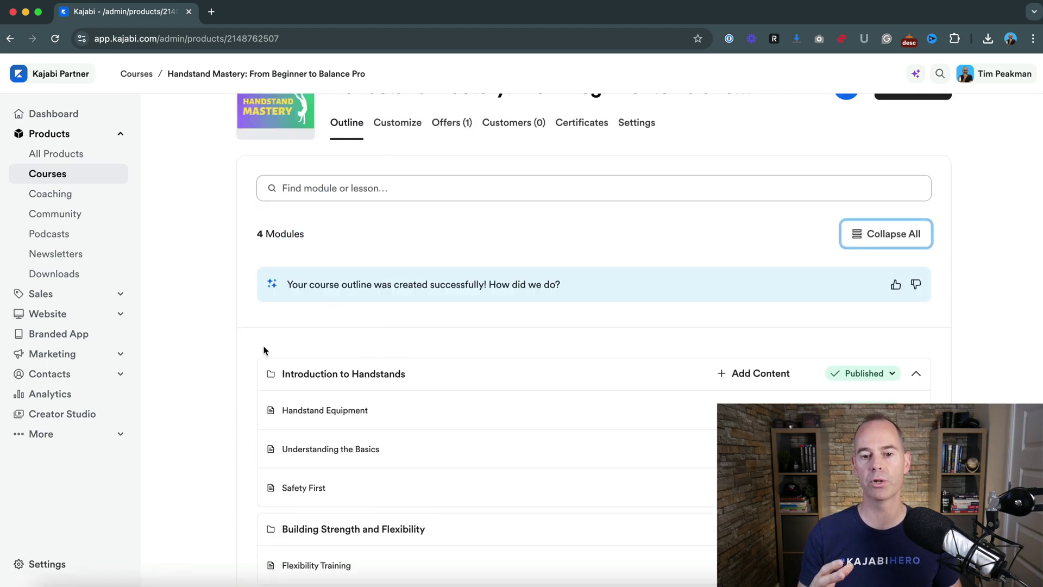
{"action": "scroll", "coordinate": [197, 390], "scroll_direction": "down", "scroll_amount": 6}
{"action": "scroll", "coordinate": [197, 390], "scroll_direction": "up", "scroll_amount": 7}
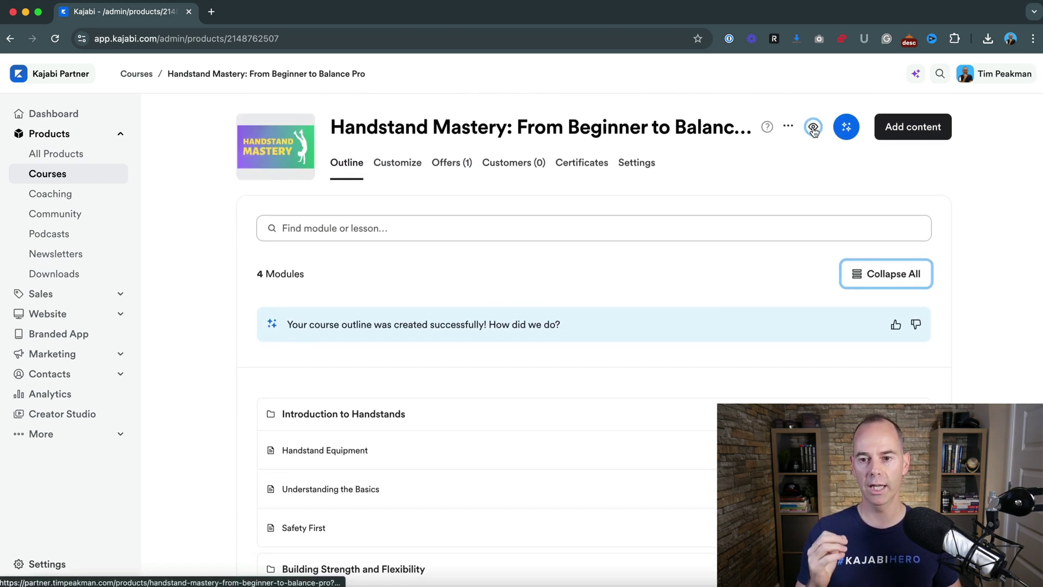
Preview the Handstand Mastery course as a student, browse its 12 lessons, then return to admin.
{"action": "left_click", "coordinate": [813, 127]}
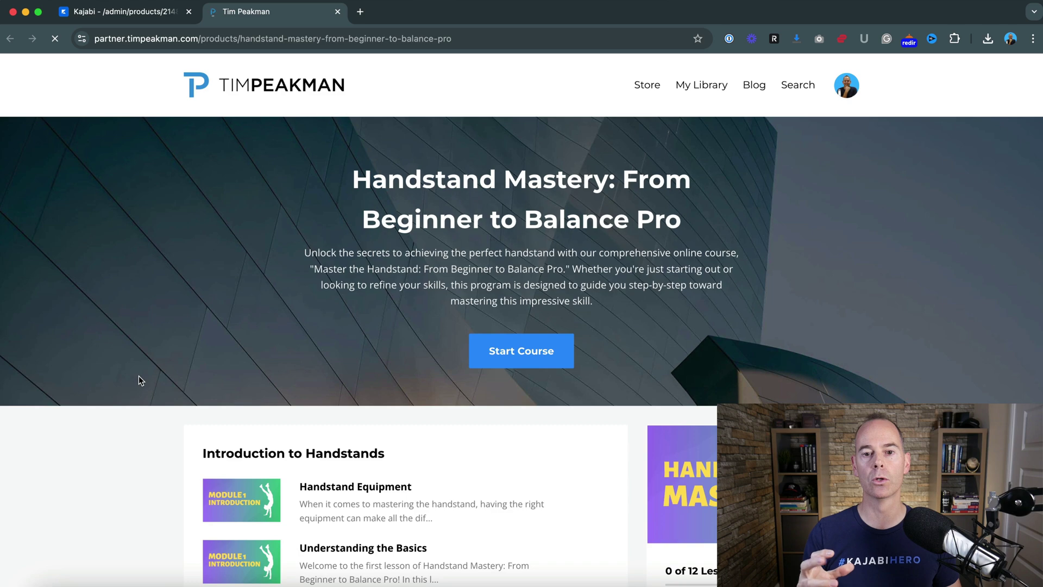
{"action": "scroll", "coordinate": [123, 480], "scroll_direction": "down", "scroll_amount": 5}
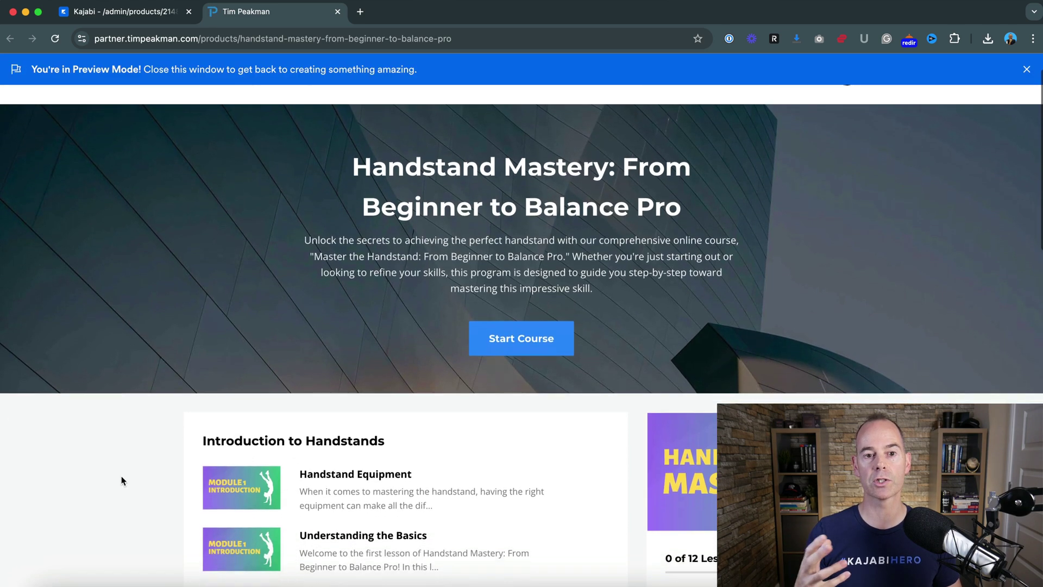
{"action": "scroll", "coordinate": [123, 480], "scroll_direction": "down", "scroll_amount": 20}
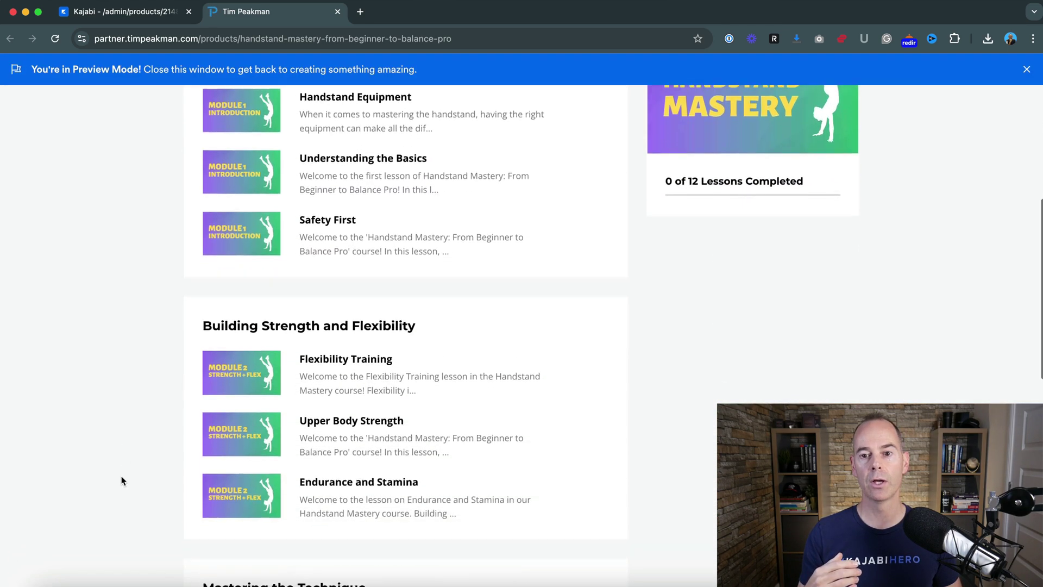
{"action": "scroll", "coordinate": [123, 480], "scroll_direction": "up", "scroll_amount": 20}
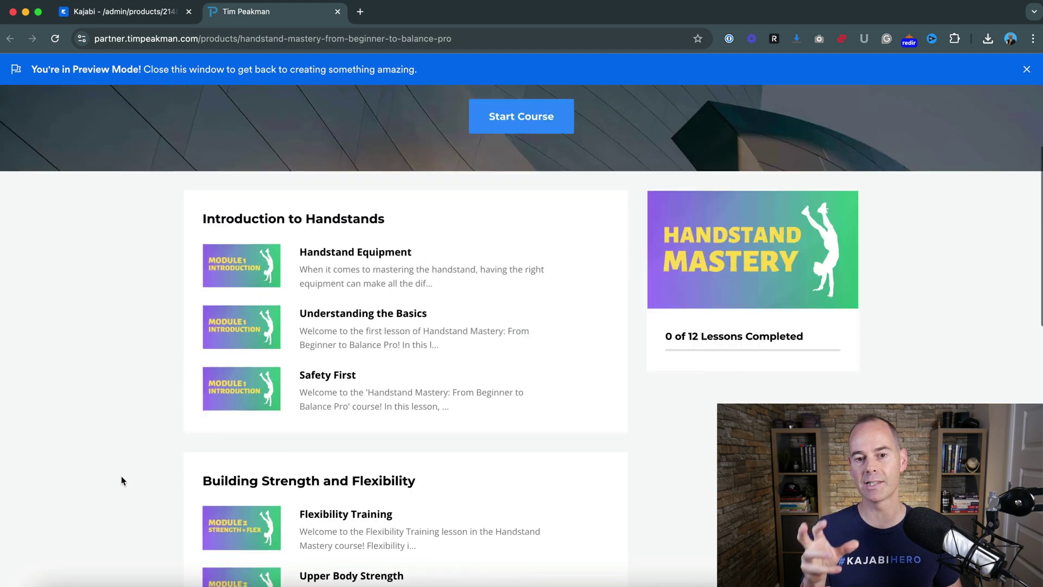
{"action": "scroll", "coordinate": [123, 480], "scroll_direction": "down", "scroll_amount": 2}
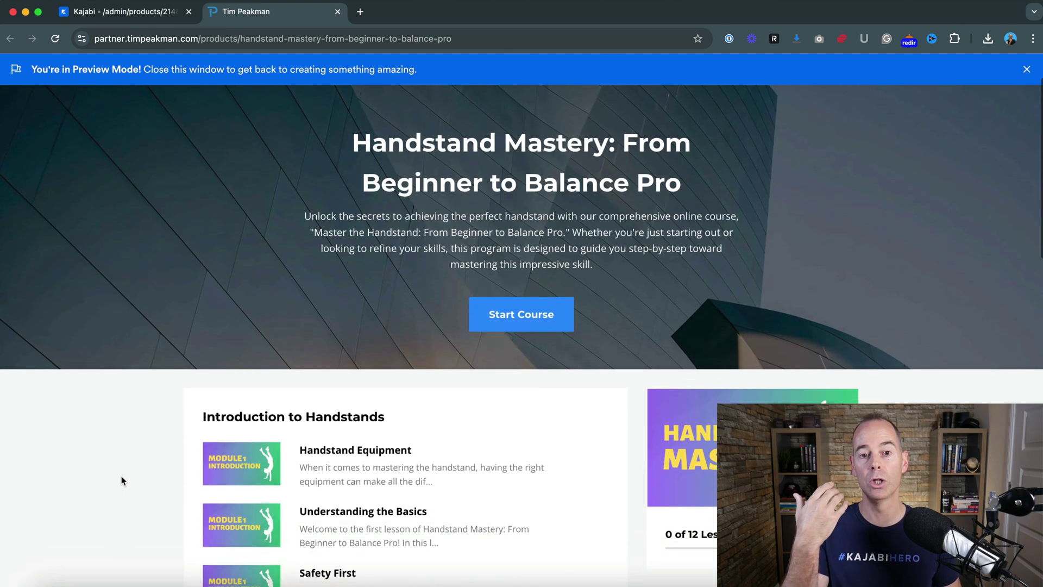
{"action": "scroll", "coordinate": [123, 480], "scroll_direction": "down", "scroll_amount": 5}
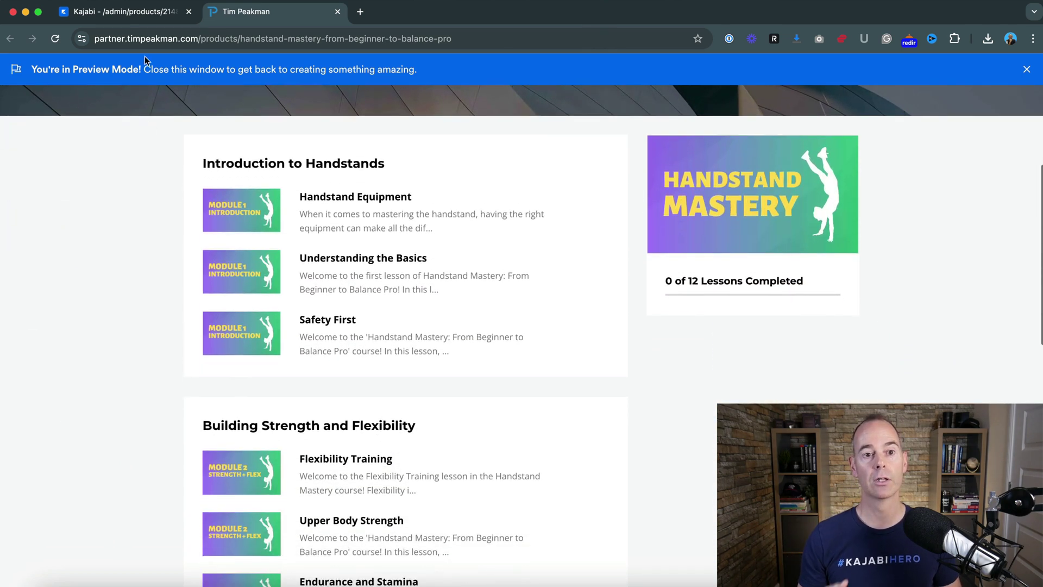
{"action": "left_click", "coordinate": [140, 16]}
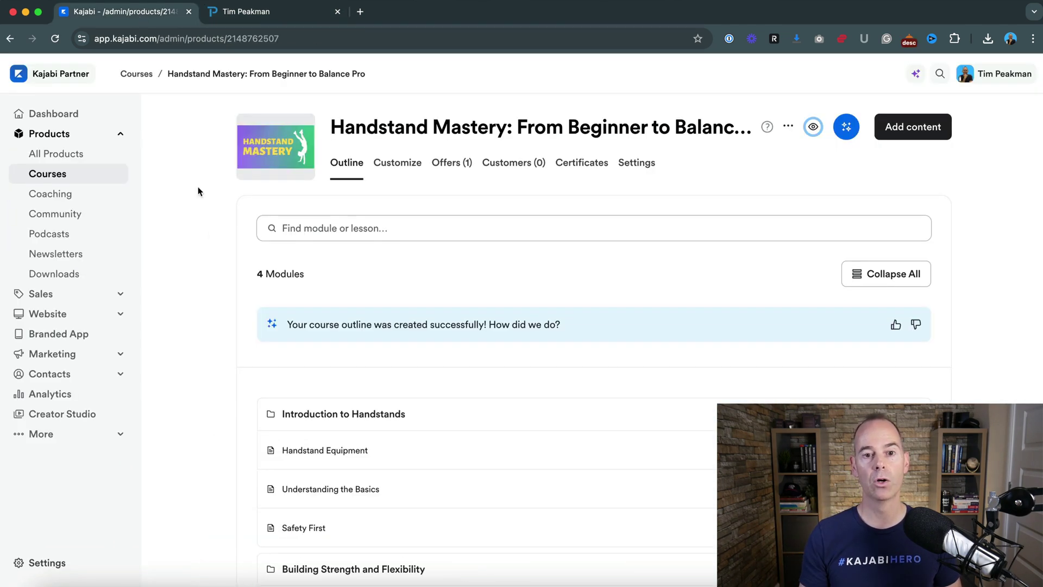
In the Customize tab, browse the Install Template gallery of available templates.
{"action": "left_click", "coordinate": [395, 169]}
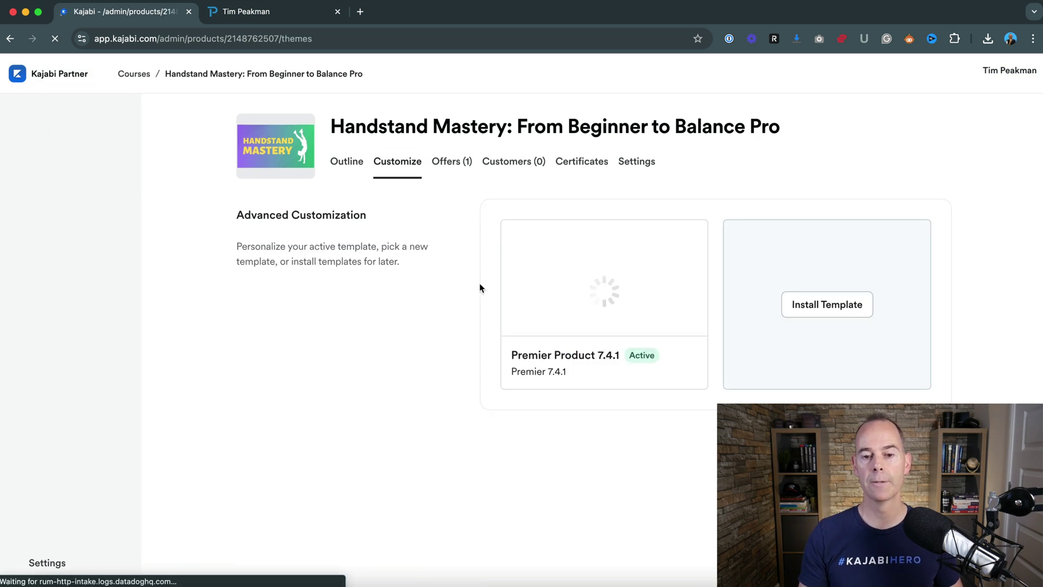
{"action": "left_click", "coordinate": [827, 314]}
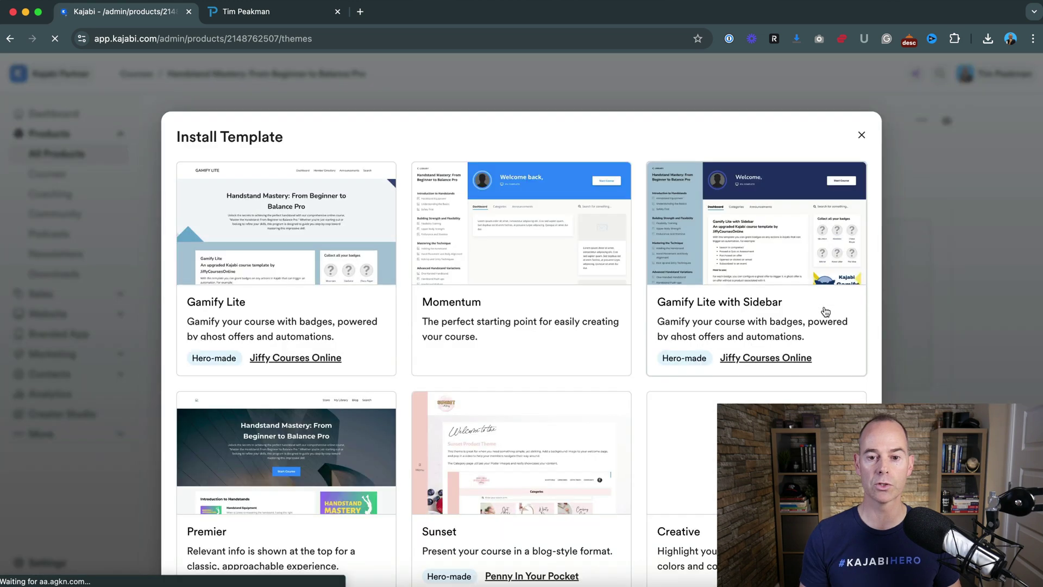
{"action": "scroll", "coordinate": [403, 380], "scroll_direction": "down", "scroll_amount": 5}
{"action": "scroll", "coordinate": [402, 380], "scroll_direction": "up", "scroll_amount": 4}
{"action": "scroll", "coordinate": [403, 379], "scroll_direction": "down", "scroll_amount": 3}
{"action": "scroll", "coordinate": [402, 379], "scroll_direction": "up", "scroll_amount": 5}
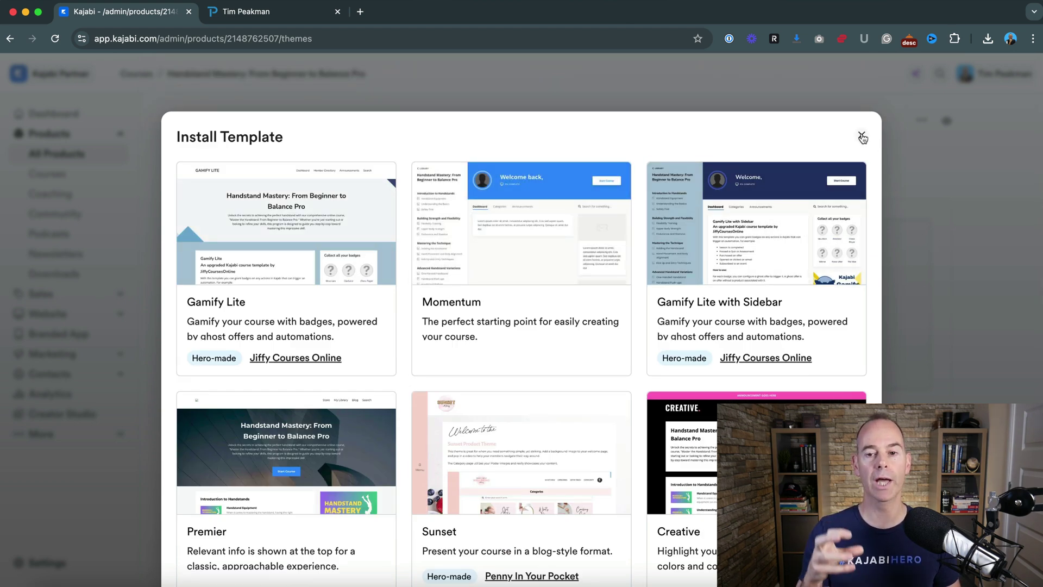
Close the gallery without installing and customize the active Premier Product 7.4.1 template.
{"action": "left_click", "coordinate": [861, 136]}
{"action": "mouse_move", "coordinate": [604, 283]}
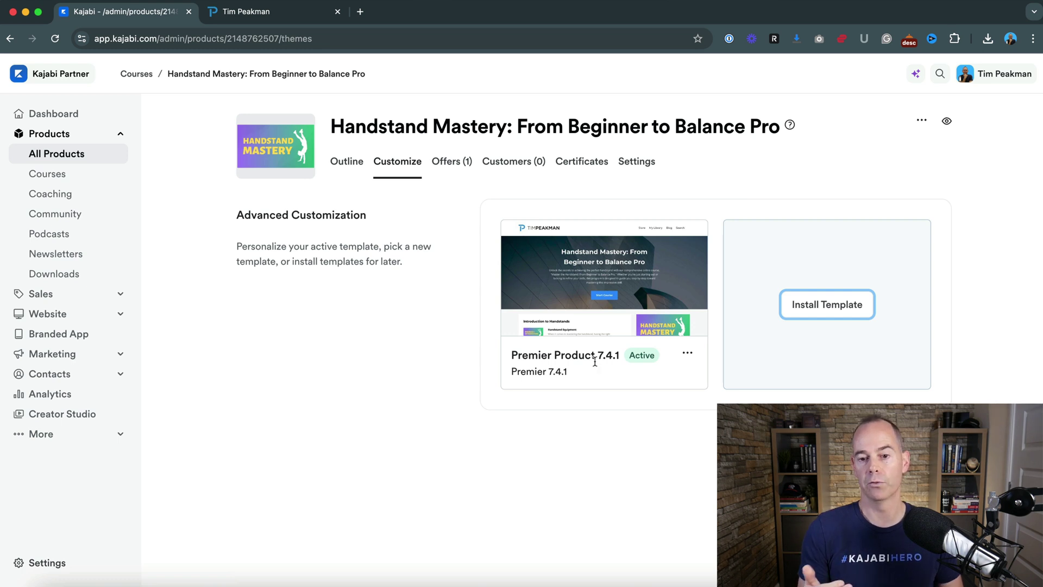
{"action": "left_click", "coordinate": [602, 279]}
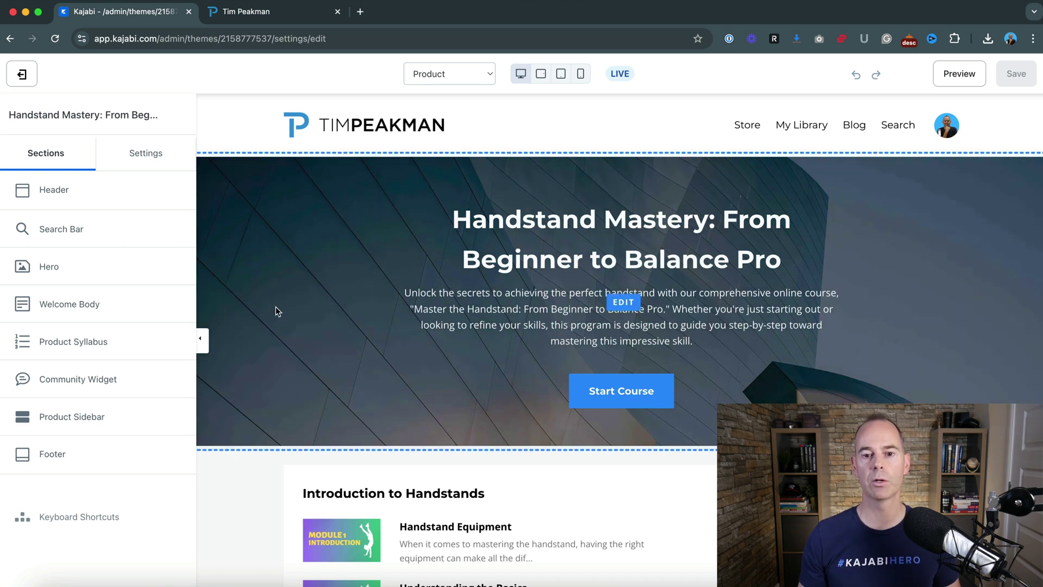
Hide the hero description paragraph while keeping the course title shown.
{"action": "left_click", "coordinate": [447, 316]}
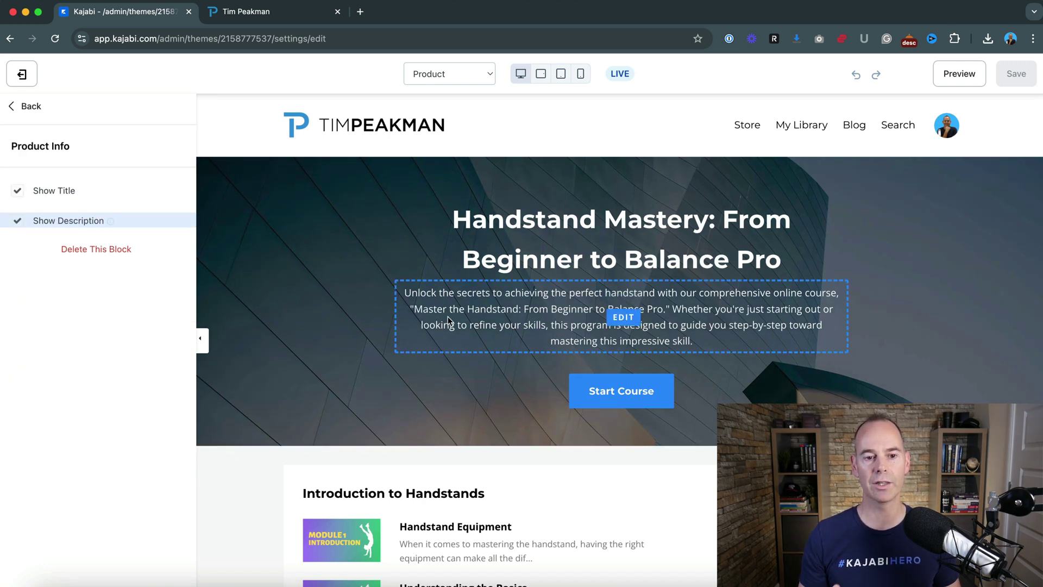
{"action": "left_click", "coordinate": [18, 221]}
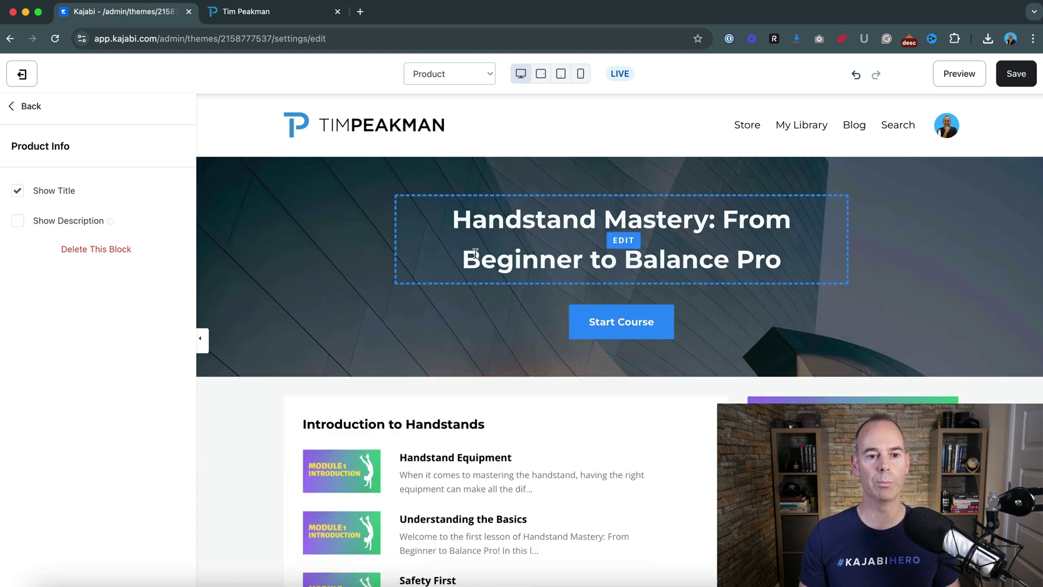
{"action": "left_click", "coordinate": [18, 194]}
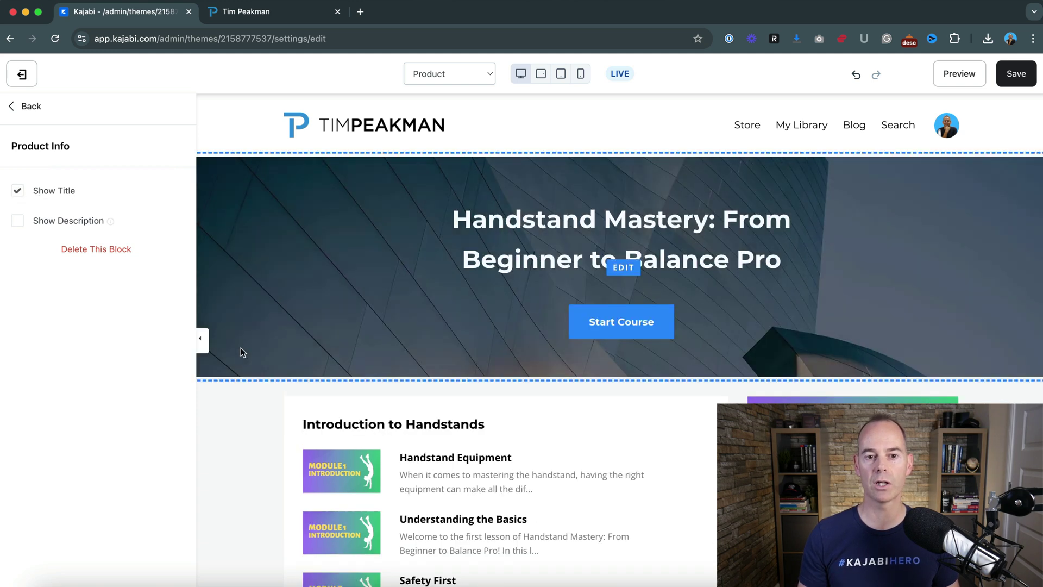
Set the Start Course button colour to the yellow swatch F1C40F.
{"action": "left_click", "coordinate": [581, 330]}
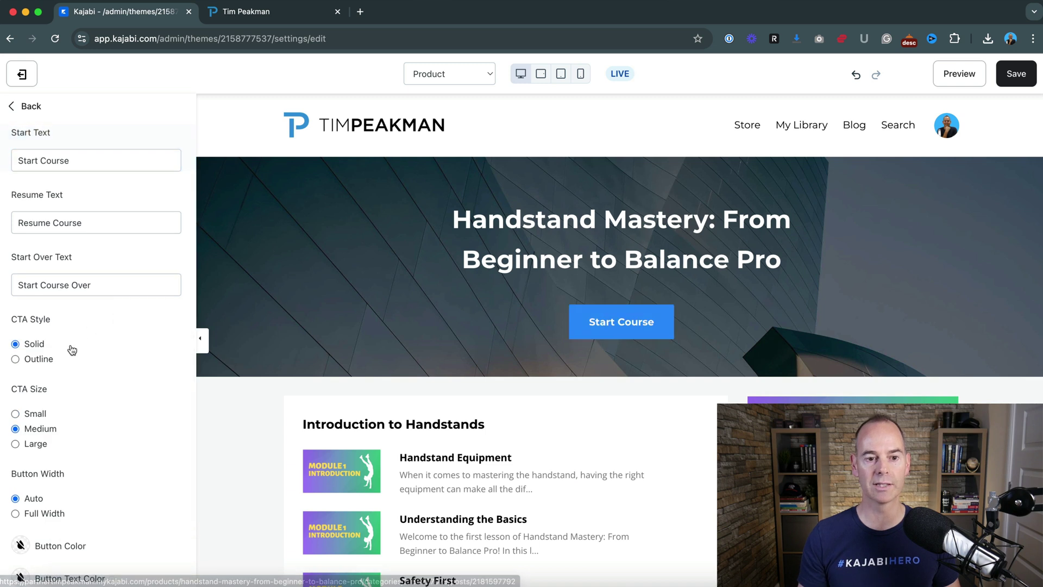
{"action": "scroll", "coordinate": [90, 288], "scroll_direction": "down", "scroll_amount": 3}
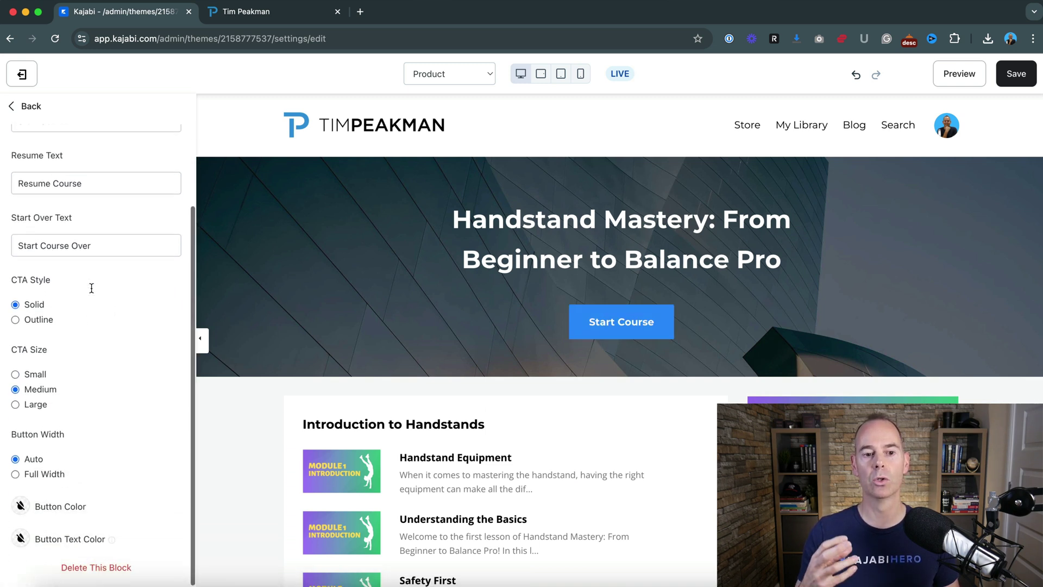
{"action": "left_click", "coordinate": [20, 507]}
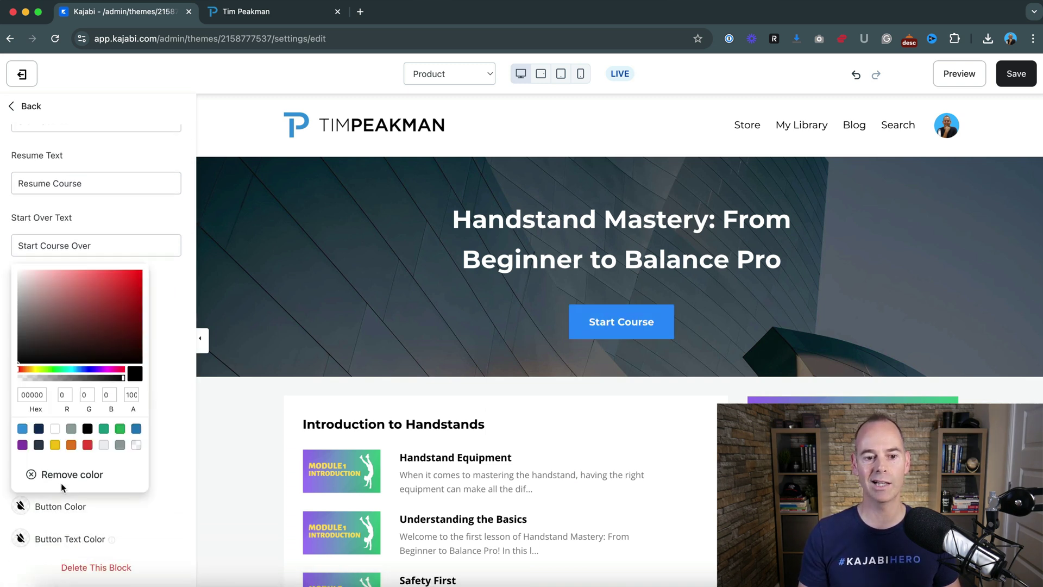
{"action": "left_click", "coordinate": [54, 445]}
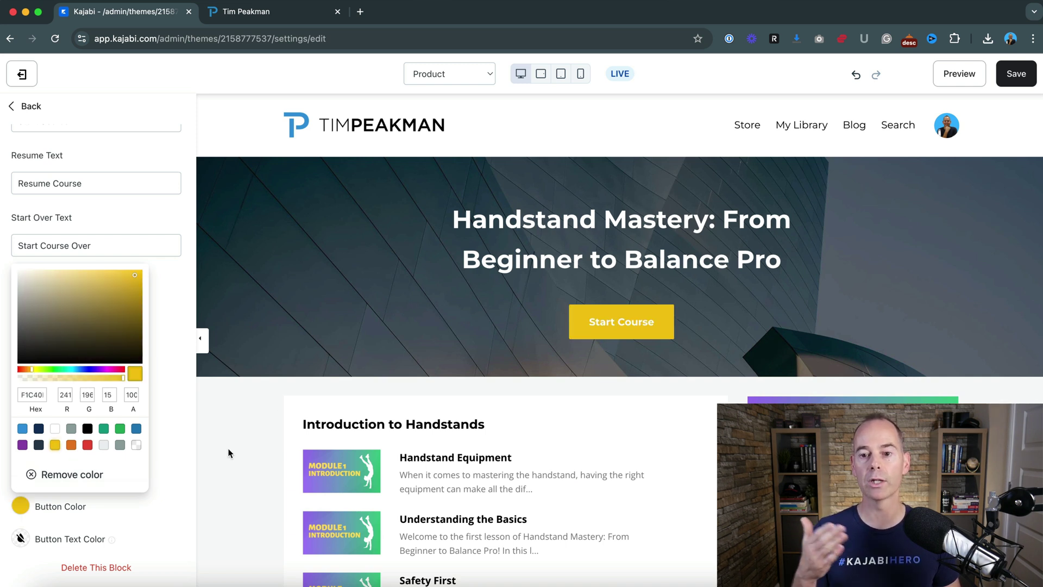
{"action": "left_click", "coordinate": [171, 413]}
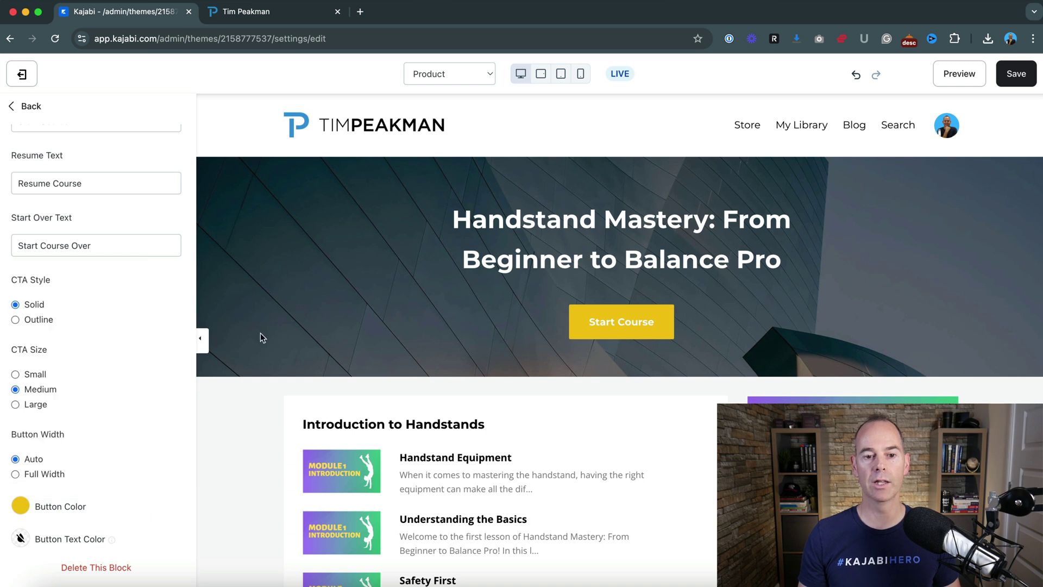
Duplicate the M4 Variations page and delete its silhouette and MODULE 4 / VARIATIONS text, leaving only the gradient.
{"action": "left_click", "coordinate": [297, 281]}
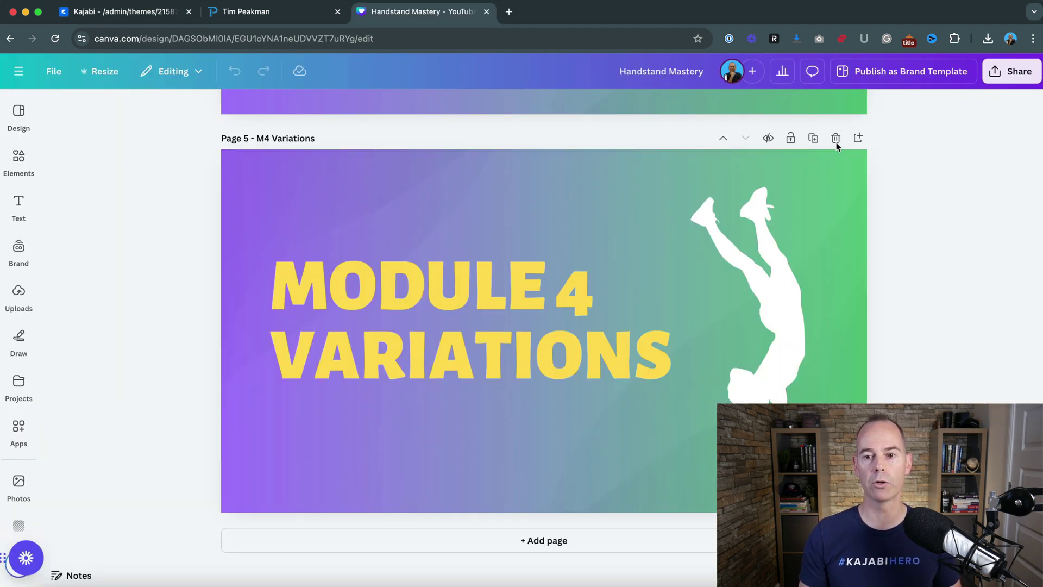
{"action": "left_click", "coordinate": [813, 138]}
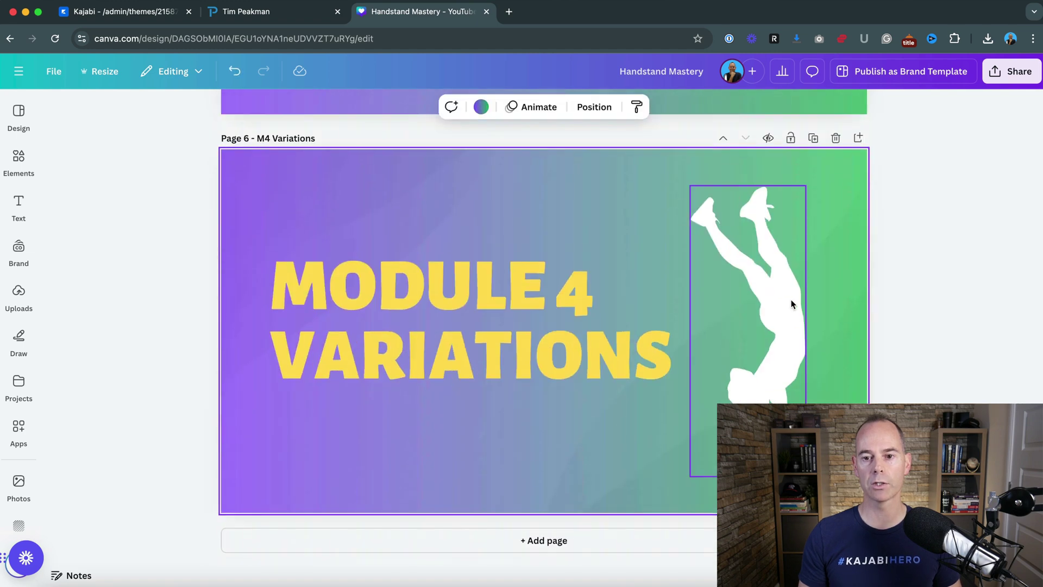
{"action": "left_click", "coordinate": [786, 304]}
{"action": "key", "text": "Delete"}
{"action": "left_click", "coordinate": [490, 298]}
{"action": "key", "text": "Delete"}
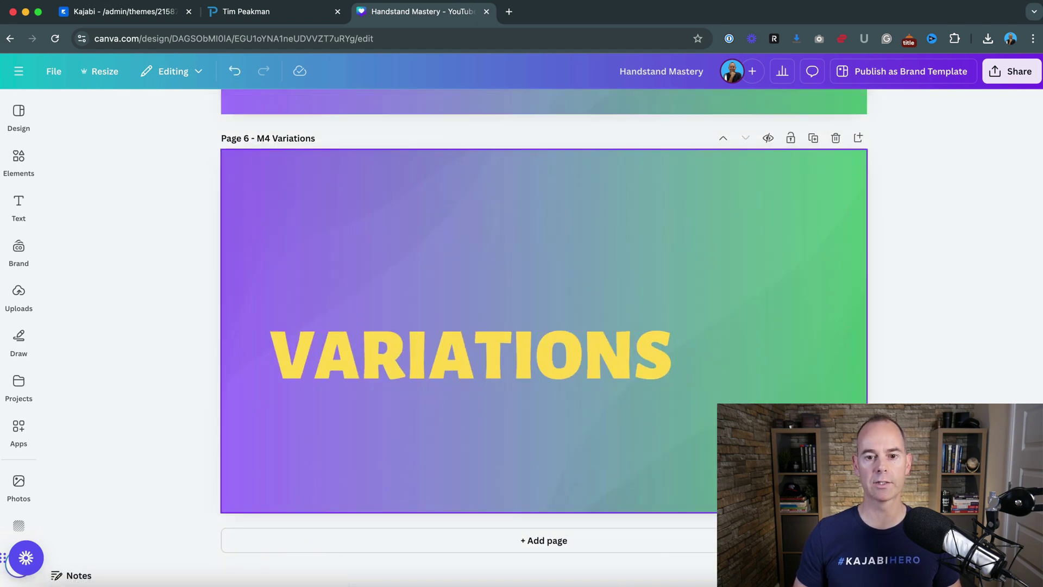
{"action": "left_click", "coordinate": [486, 340]}
{"action": "key", "text": "Delete"}
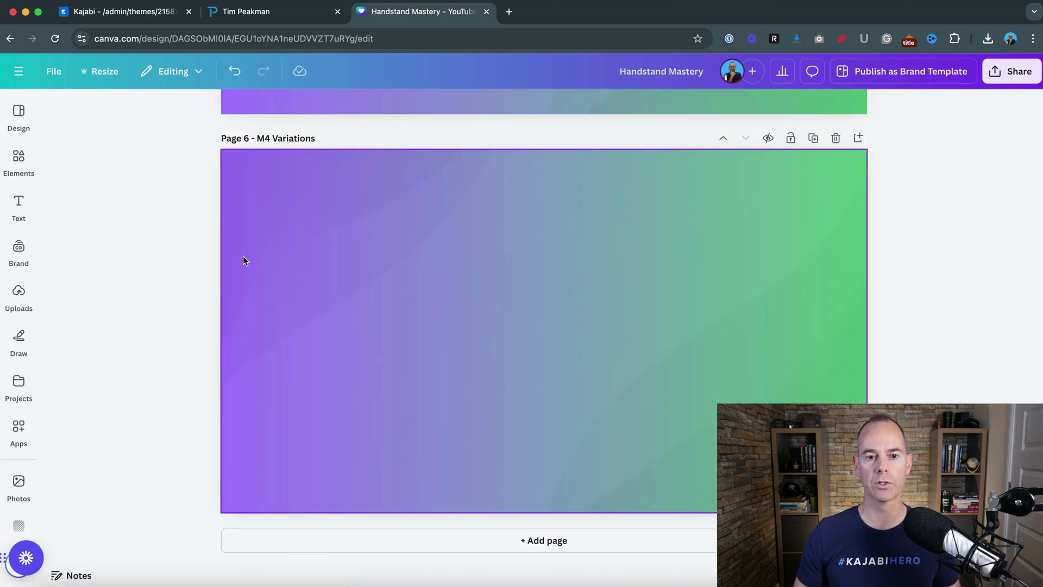
Rename the copied page Background and download only page 6 as a PNG.
{"action": "left_click", "coordinate": [292, 140]}
{"action": "type", "text": "Background"}
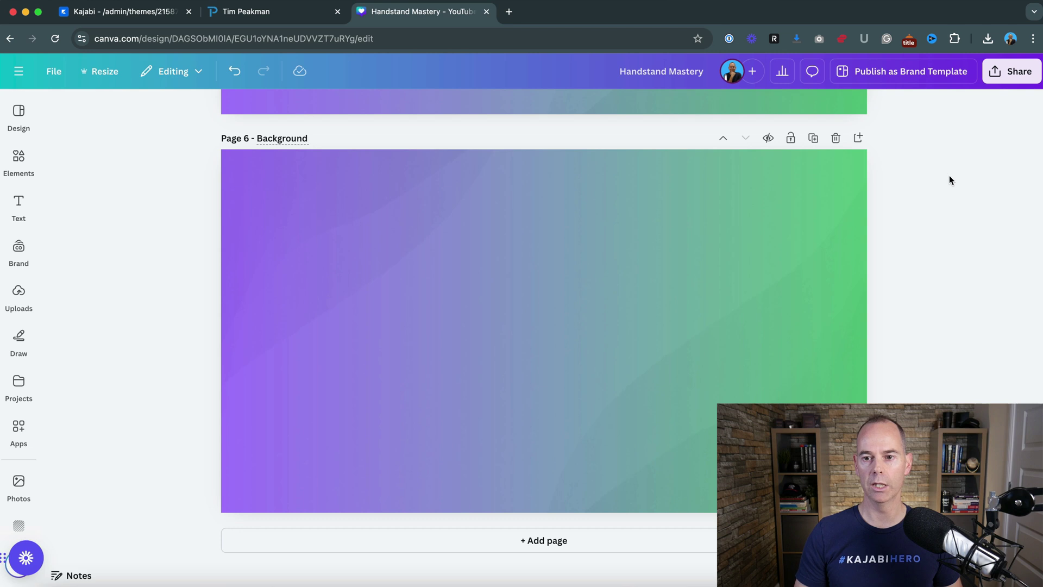
{"action": "left_click", "coordinate": [1011, 71]}
{"action": "left_click", "coordinate": [829, 318]}
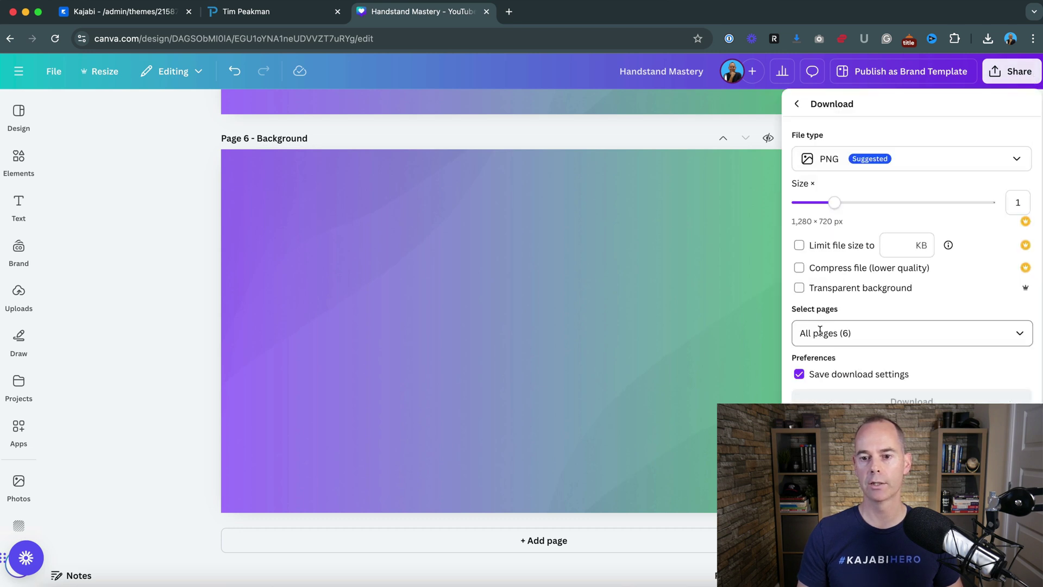
{"action": "left_click", "coordinate": [1016, 333]}
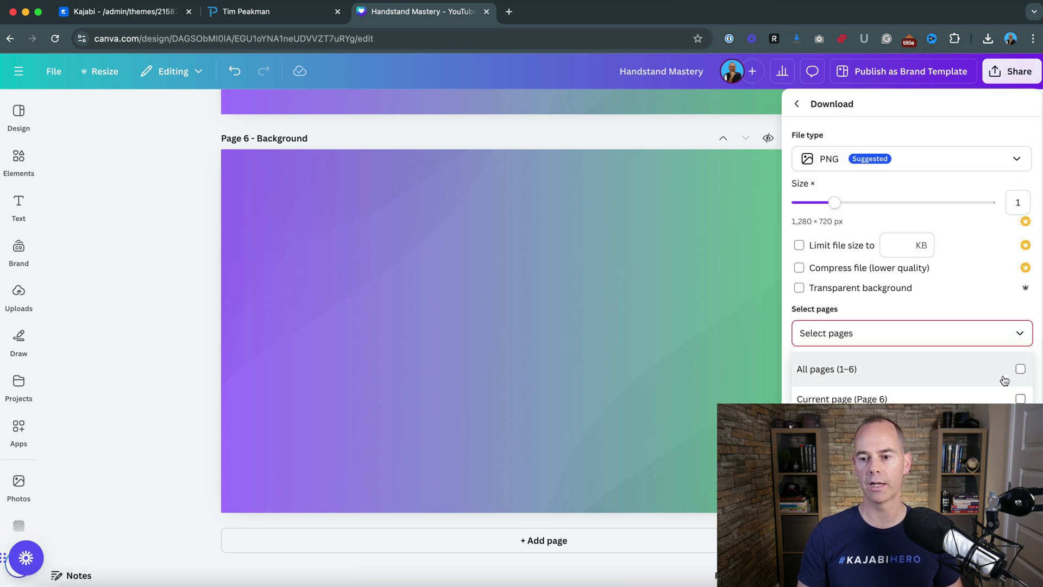
{"action": "scroll", "coordinate": [986, 395], "scroll_direction": "down", "scroll_amount": 3}
{"action": "left_click", "coordinate": [1019, 402]}
{"action": "key", "text": "Escape"}
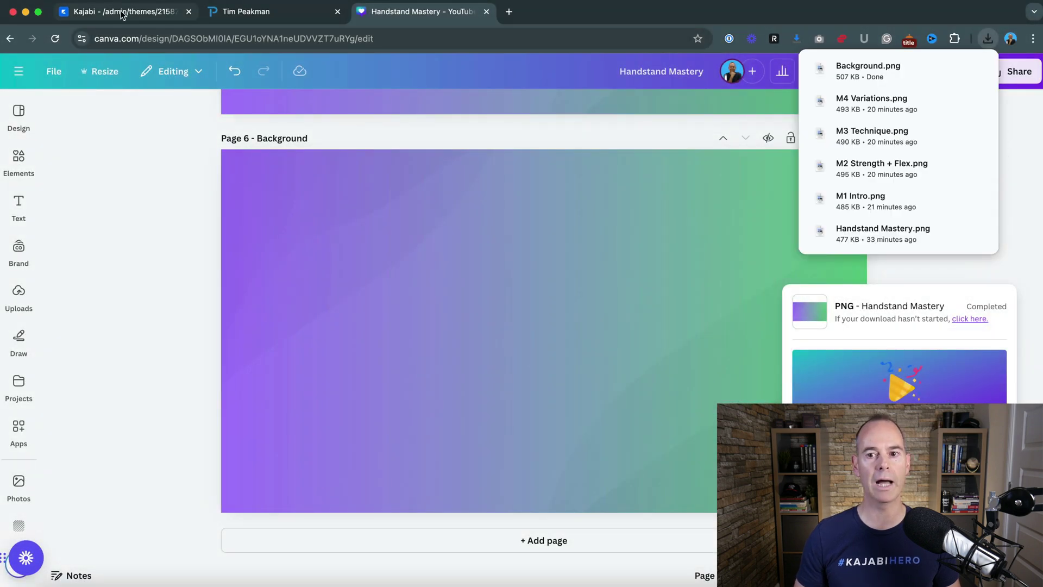
Upload Background.png from the computer, crop it to landscape, and use it as the hero background.
{"action": "left_click", "coordinate": [122, 12]}
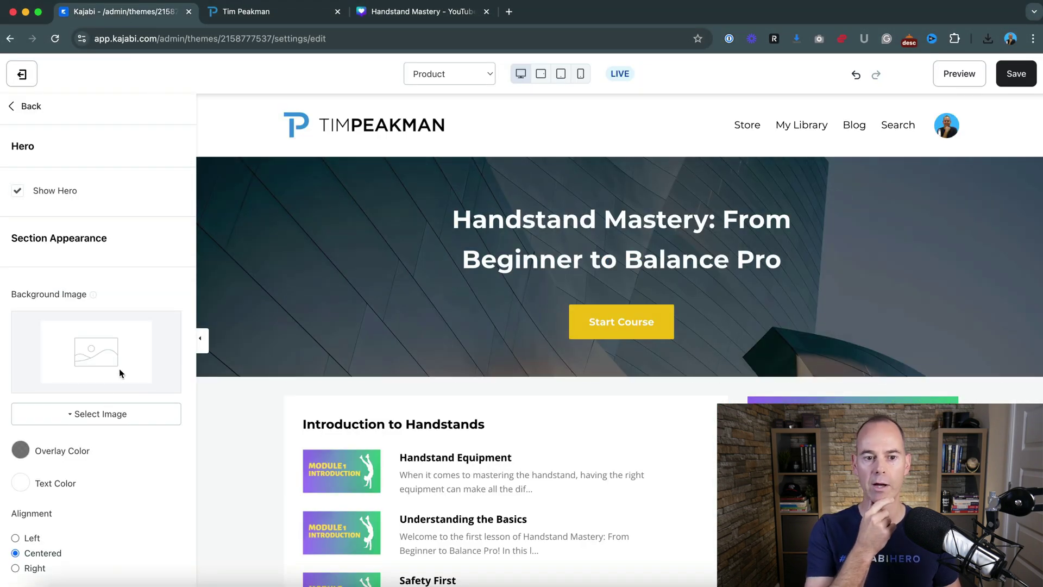
{"action": "left_click", "coordinate": [94, 418]}
{"action": "left_click", "coordinate": [71, 437]}
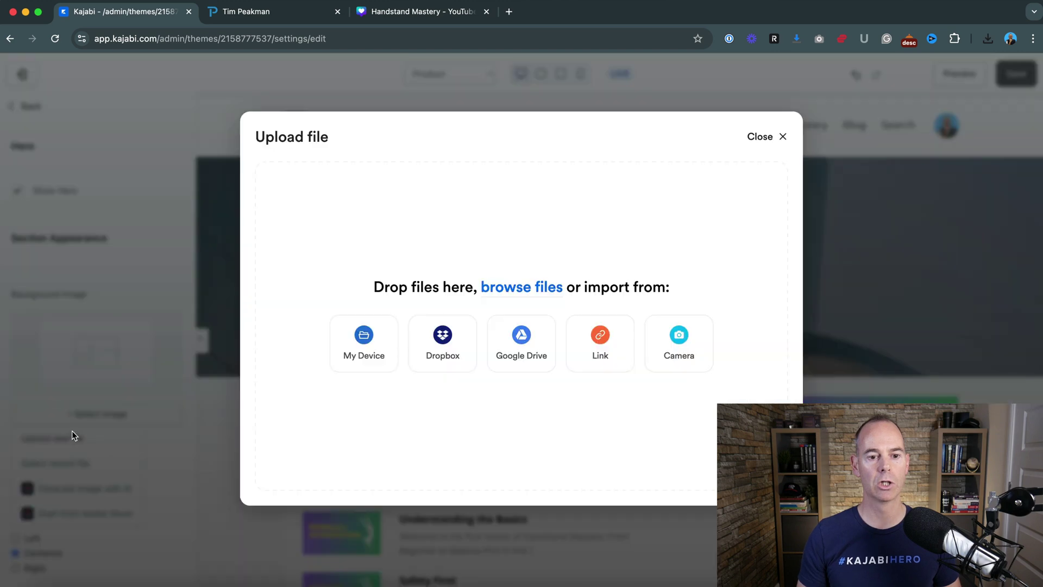
{"action": "left_click", "coordinate": [349, 341]}
{"action": "double_click", "coordinate": [217, 115]}
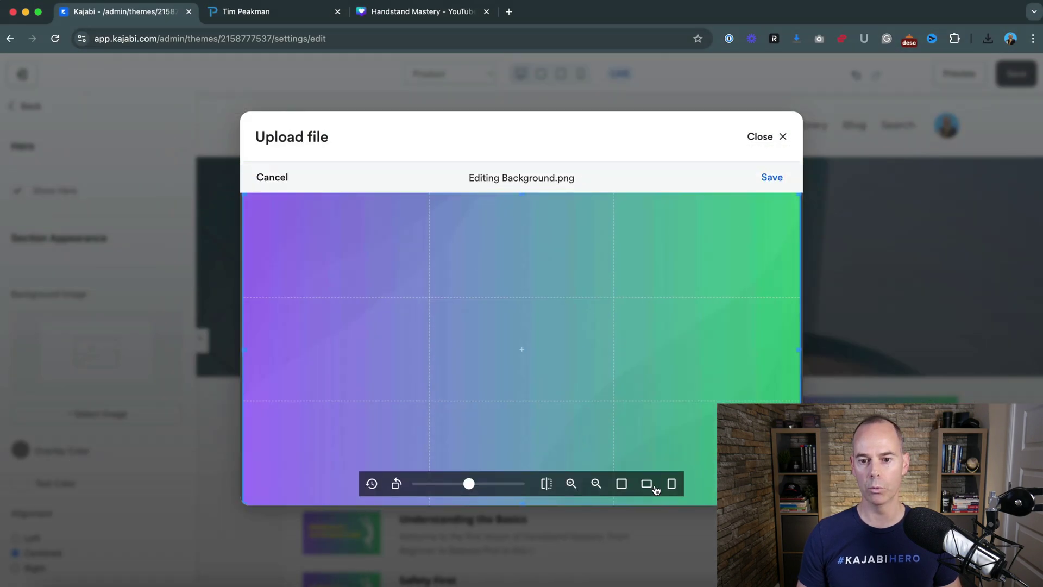
{"action": "left_click", "coordinate": [647, 485]}
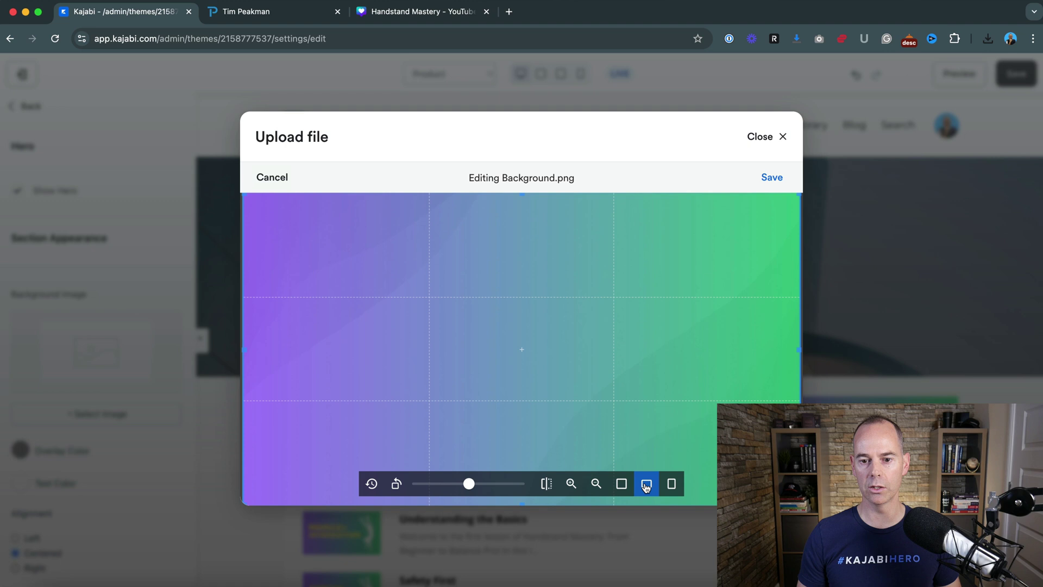
{"action": "left_click", "coordinate": [772, 179]}
{"action": "left_click", "coordinate": [282, 481]}
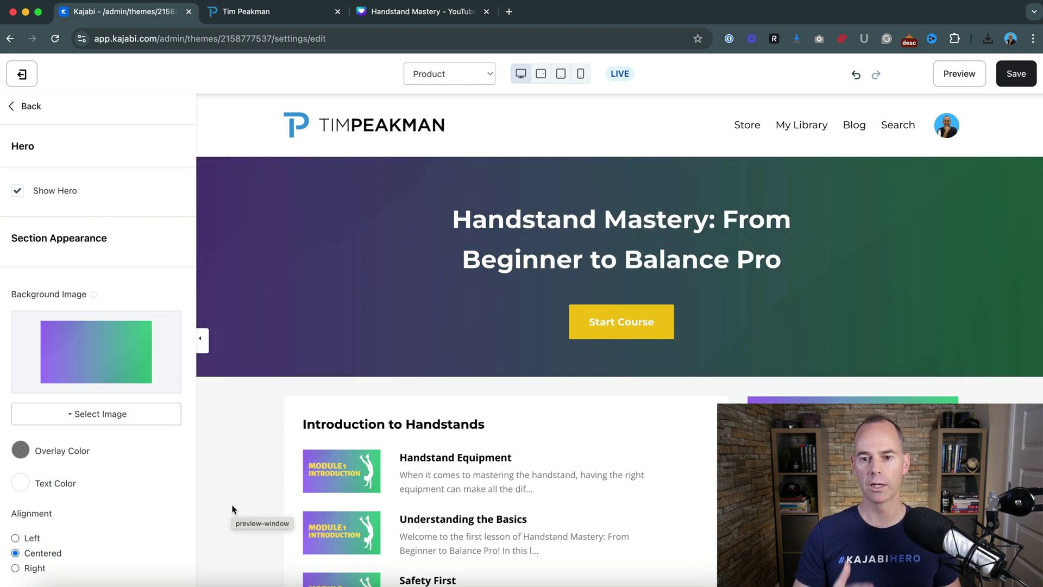
Lower the hero overlay colour's alpha from 50 to 10.
{"action": "left_click", "coordinate": [21, 451]}
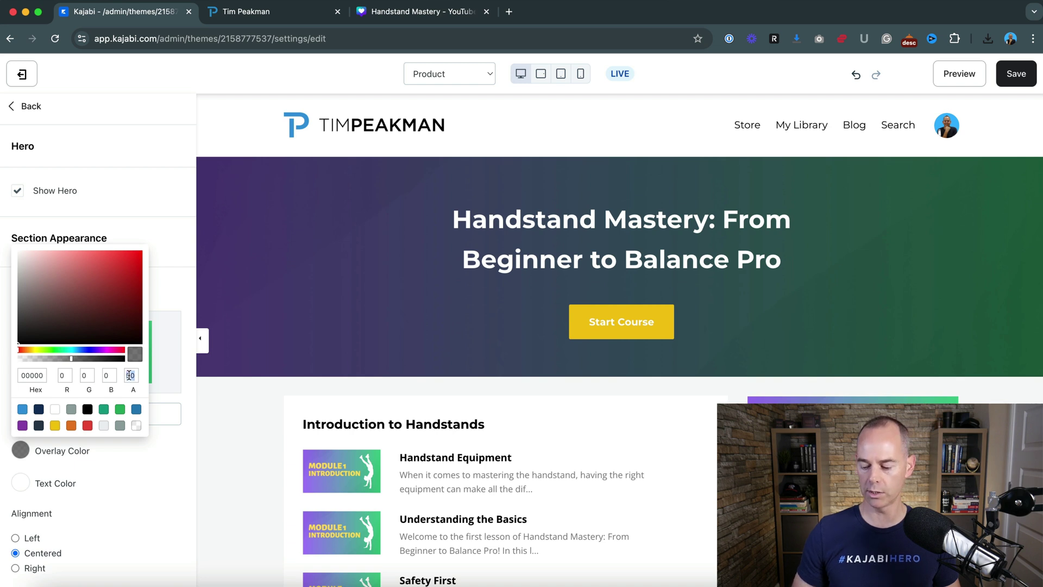
{"action": "type", "text": "25"}
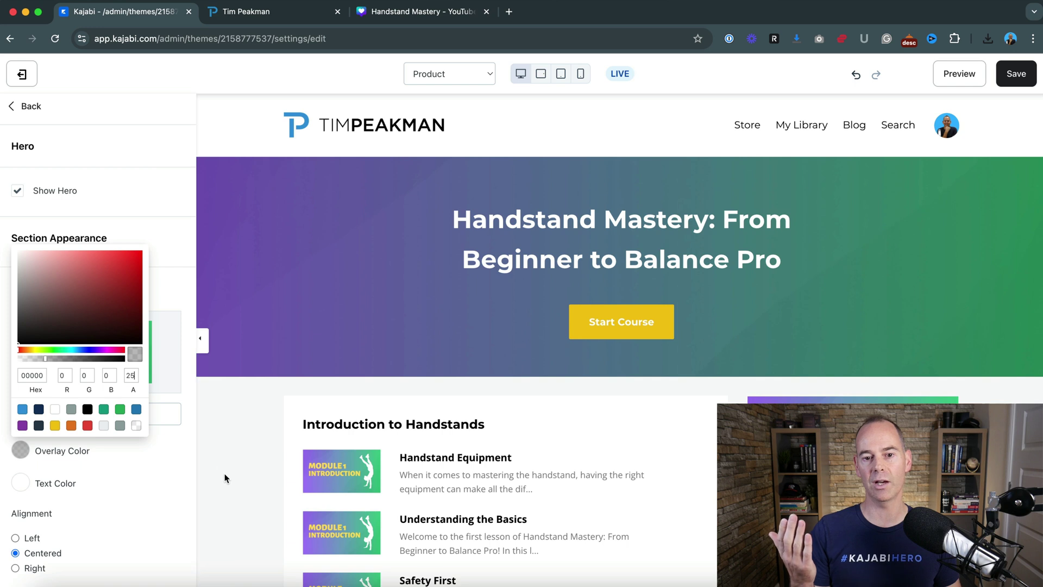
{"action": "key", "text": "BackSpace"}
{"action": "key", "text": "BackSpace"}
{"action": "type", "text": "15"}
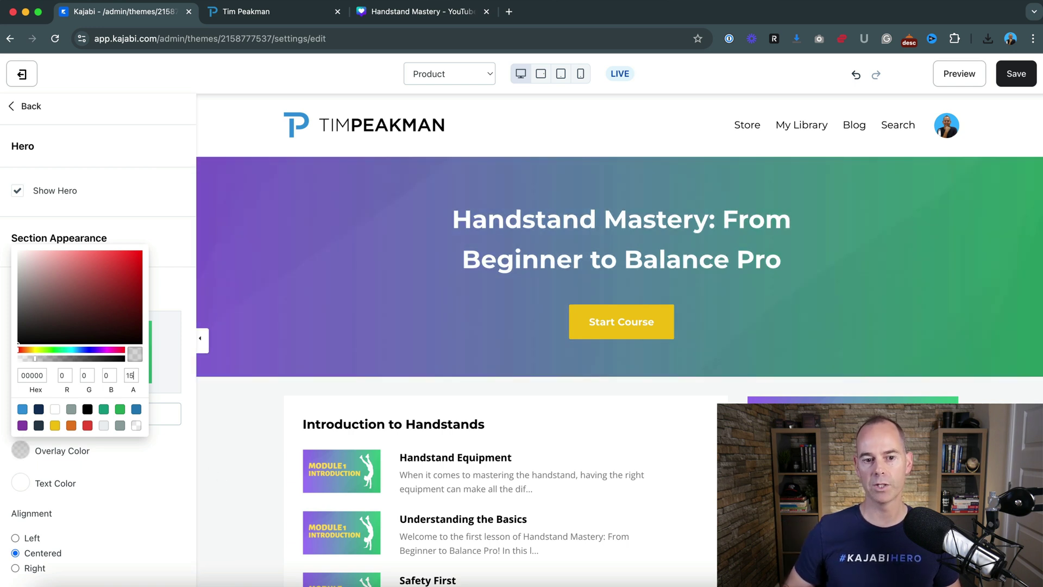
{"action": "key", "text": "BackSpace"}
{"action": "type", "text": "0"}
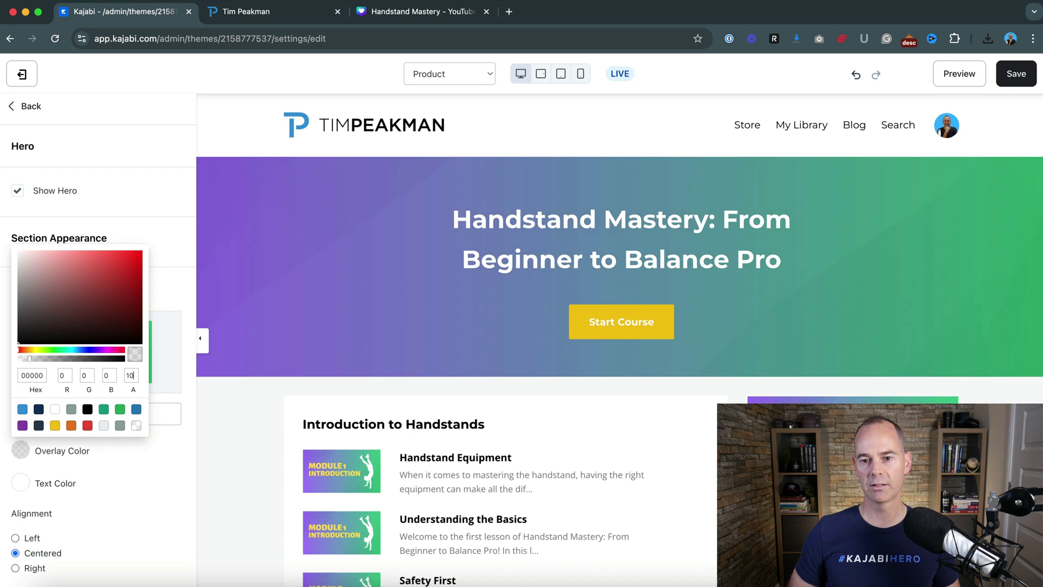
{"action": "left_click", "coordinate": [214, 421]}
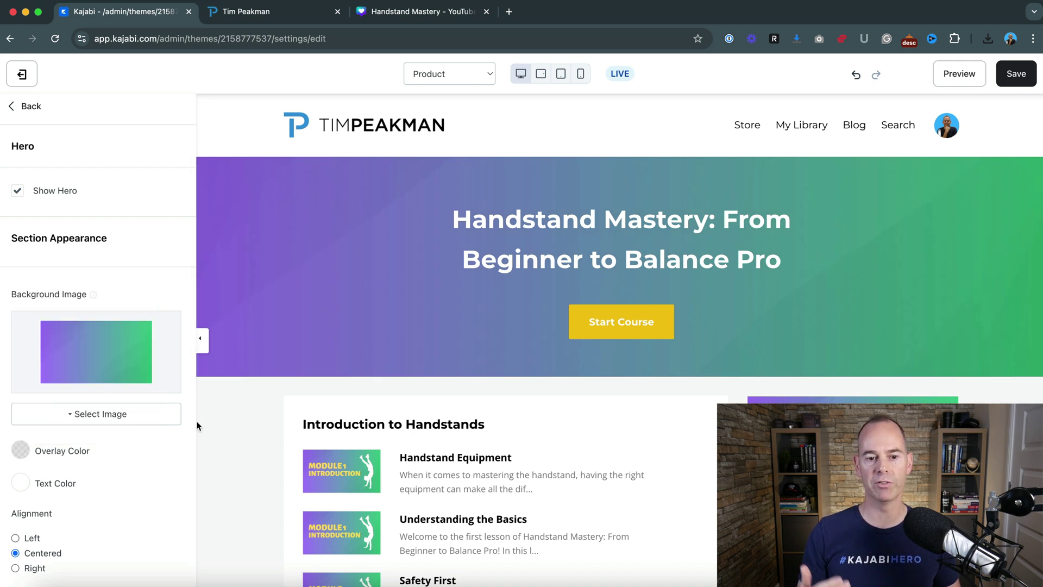
Save the theme and scroll through the brightened gradient hero.
{"action": "left_click", "coordinate": [1017, 76]}
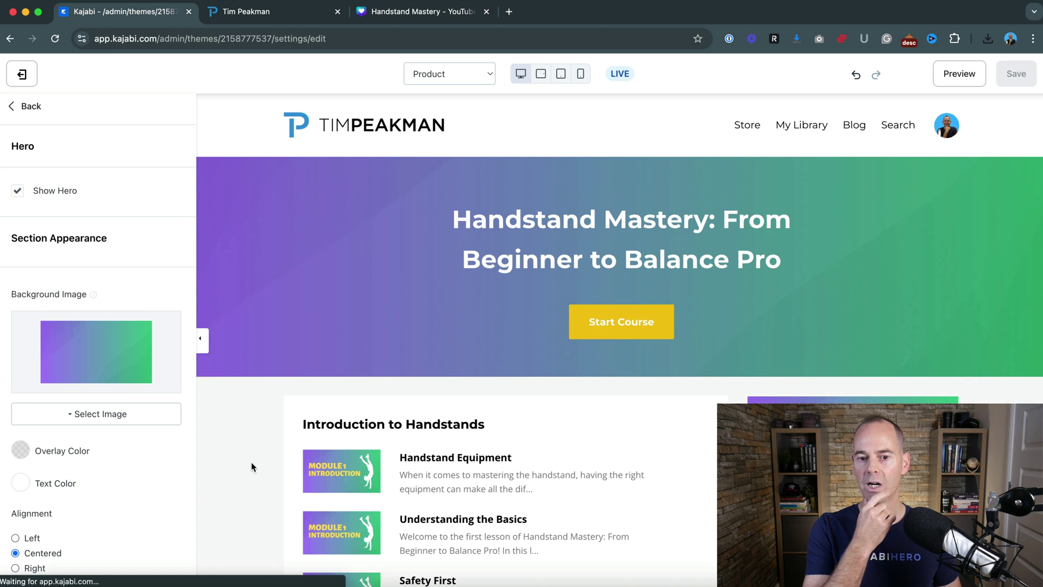
{"action": "scroll", "coordinate": [251, 462], "scroll_direction": "down", "scroll_amount": 13}
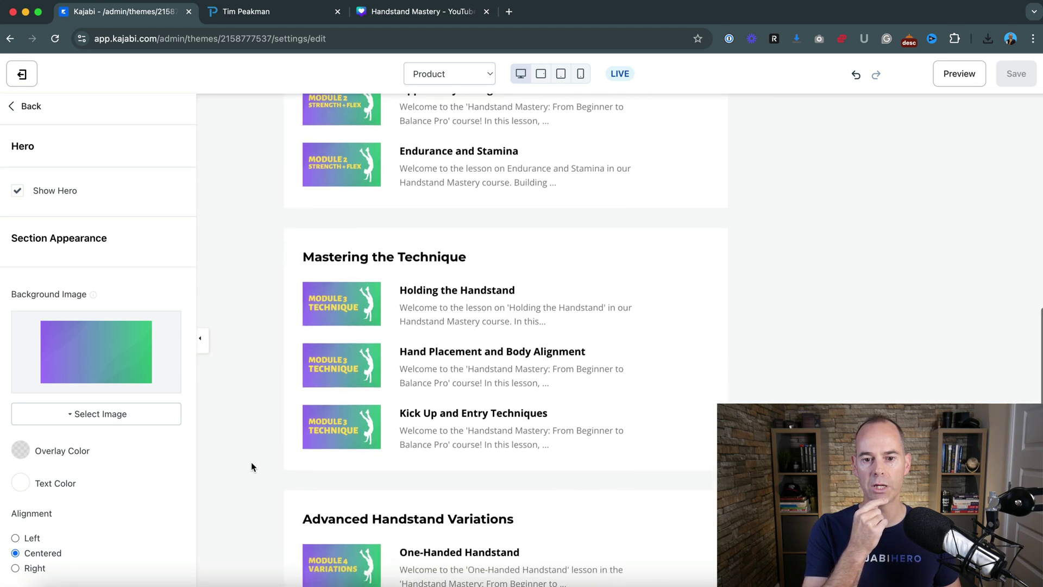
{"action": "scroll", "coordinate": [251, 462], "scroll_direction": "down", "scroll_amount": 8}
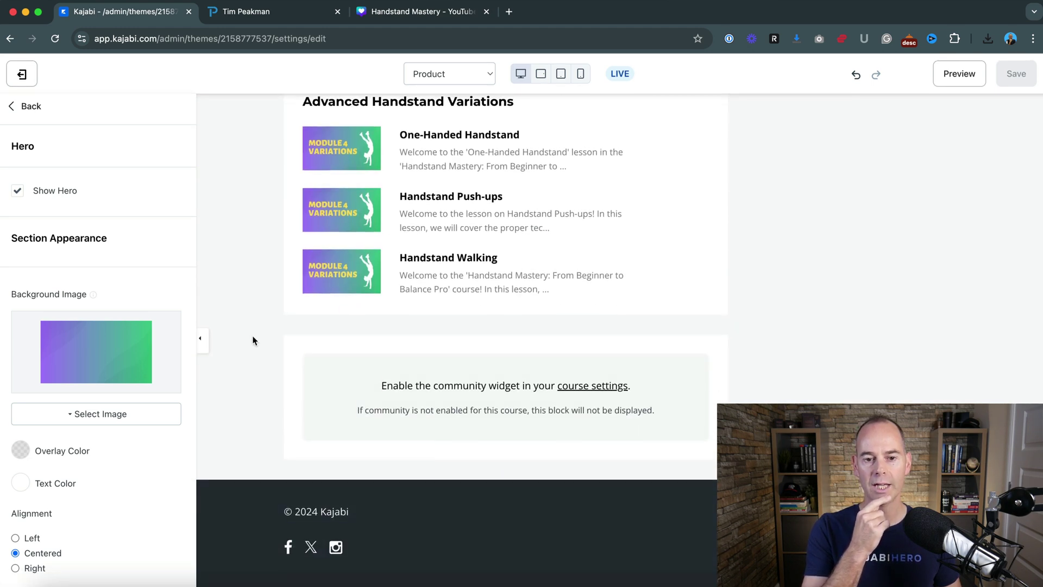
{"action": "scroll", "coordinate": [252, 340], "scroll_direction": "up", "scroll_amount": 1}
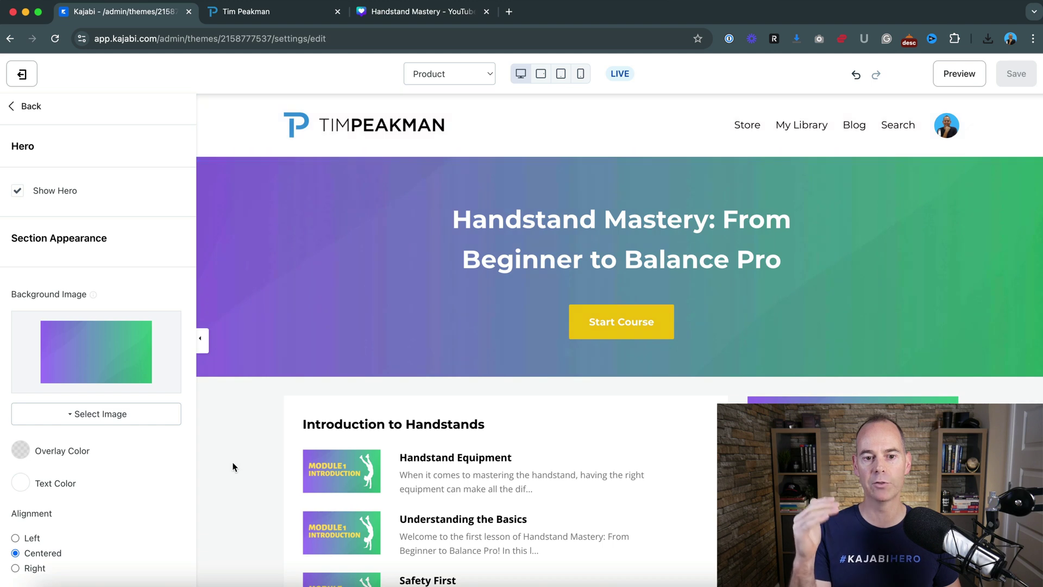
{"action": "scroll", "coordinate": [234, 467], "scroll_direction": "down", "scroll_amount": 15}
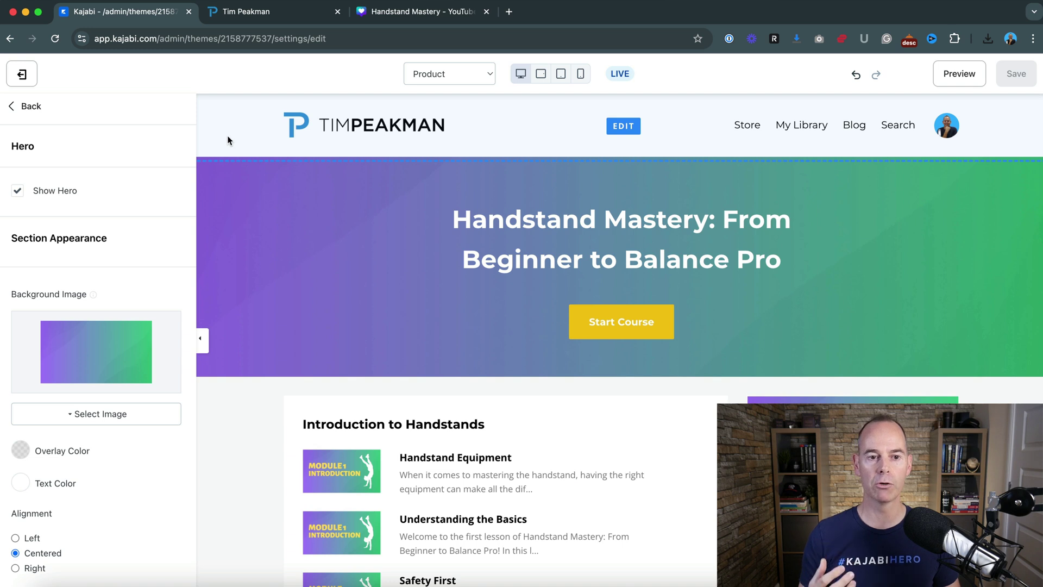
Uncheck Show Header and Show Footer in their section settings, then save the theme.
{"action": "left_click", "coordinate": [28, 105]}
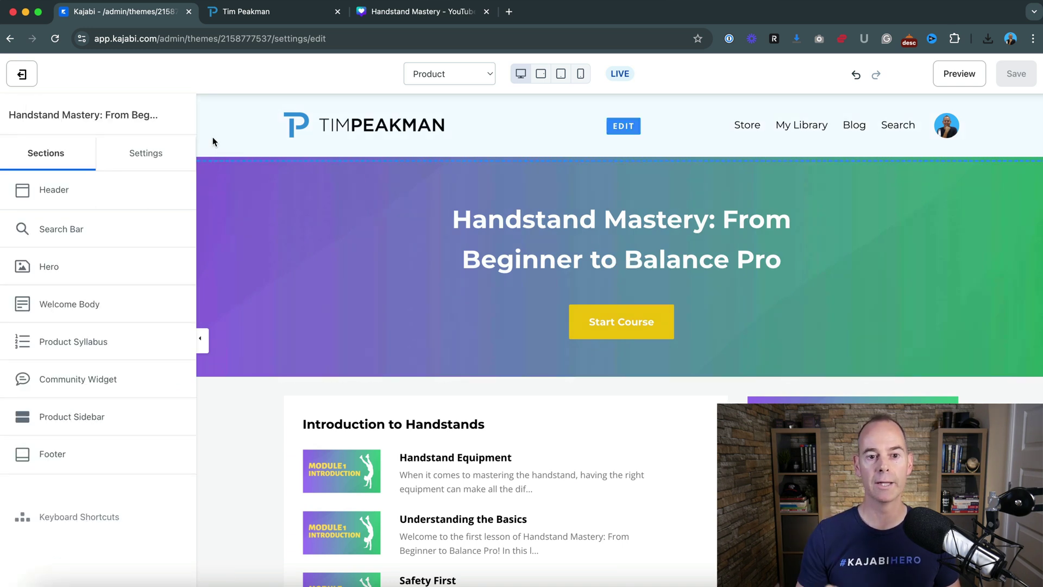
{"action": "left_click", "coordinate": [54, 194]}
{"action": "left_click", "coordinate": [53, 196]}
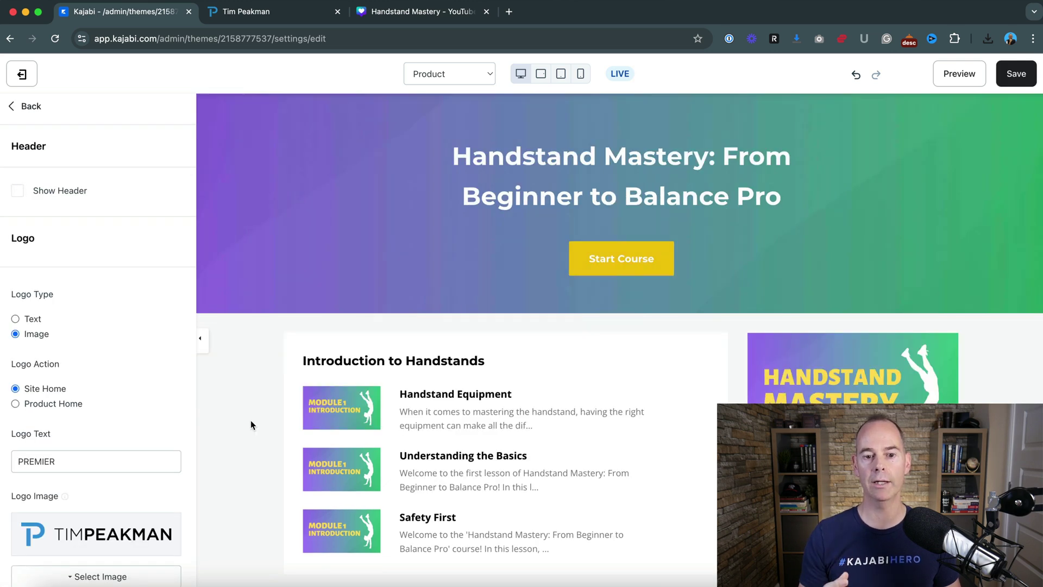
{"action": "scroll", "coordinate": [252, 424], "scroll_direction": "down", "scroll_amount": 15}
{"action": "left_click", "coordinate": [226, 505]}
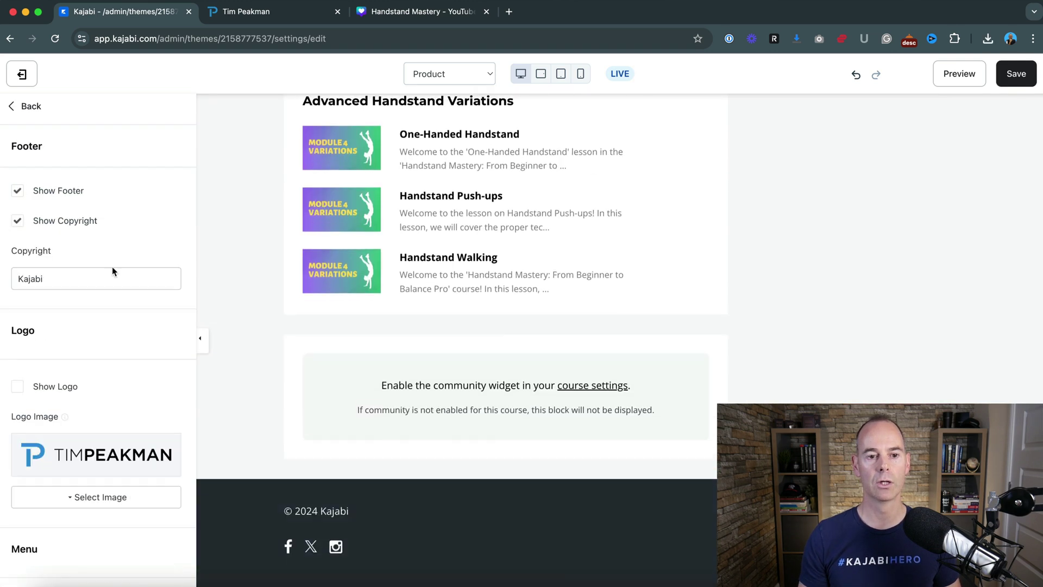
{"action": "left_click", "coordinate": [17, 190]}
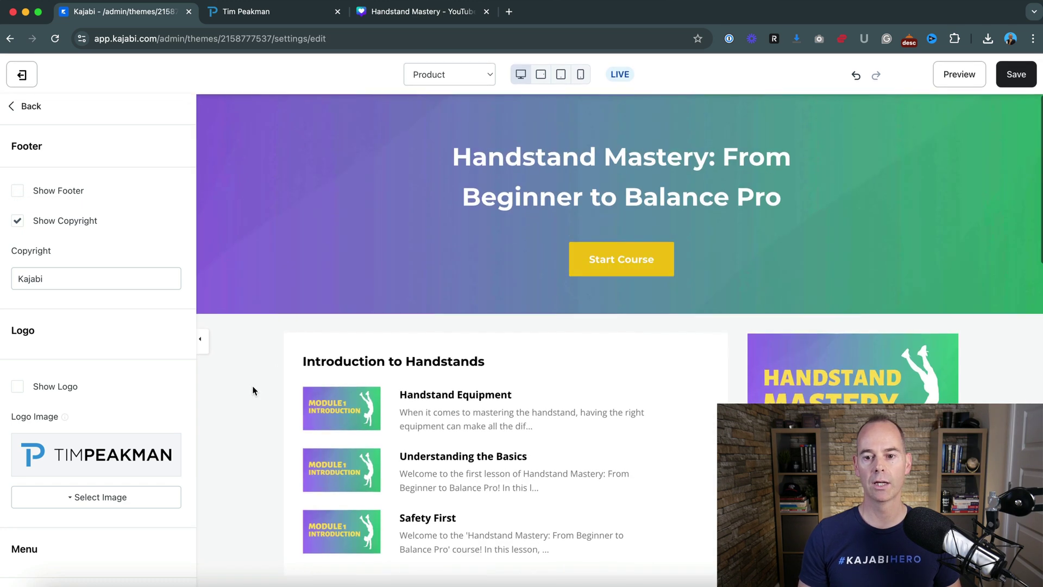
{"action": "left_click", "coordinate": [1016, 74]}
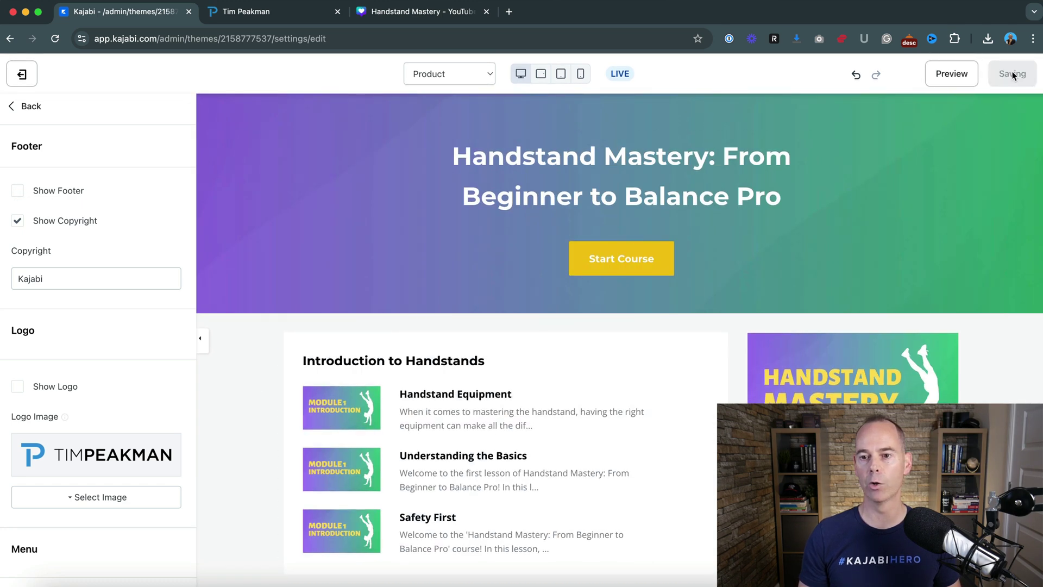
Preview the course page in a new tab and scroll through it to confirm no header or footer.
{"action": "left_click", "coordinate": [959, 75]}
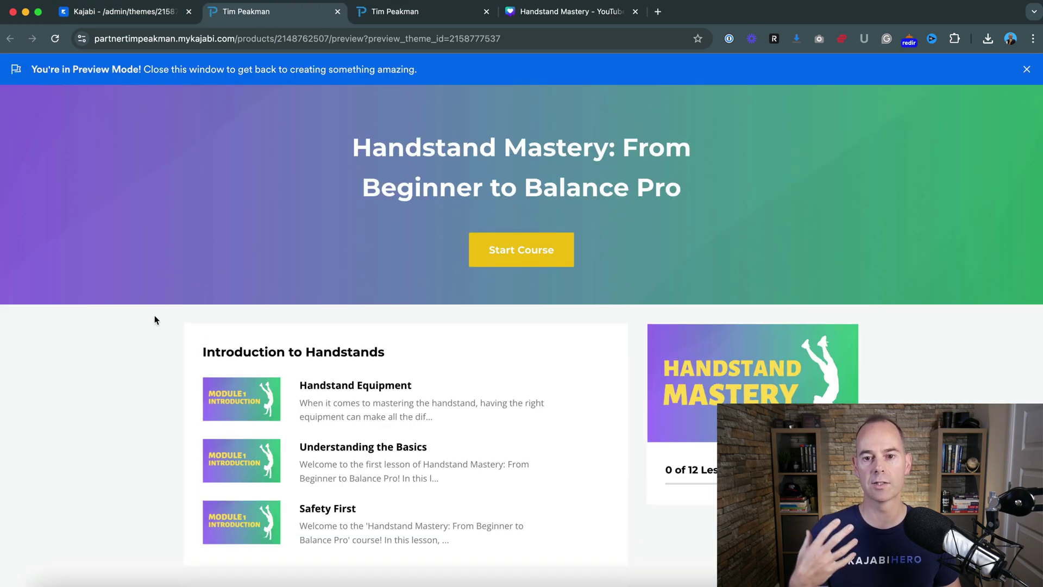
{"action": "scroll", "coordinate": [156, 320], "scroll_direction": "down", "scroll_amount": 3}
{"action": "scroll", "coordinate": [155, 318], "scroll_direction": "down", "scroll_amount": 10}
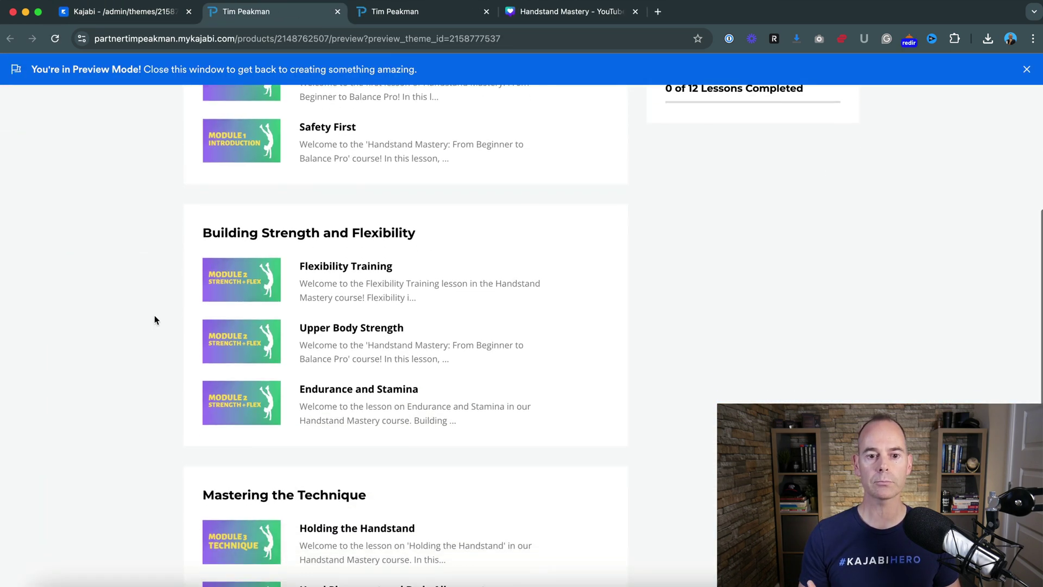
{"action": "scroll", "coordinate": [154, 317], "scroll_direction": "up", "scroll_amount": 14}
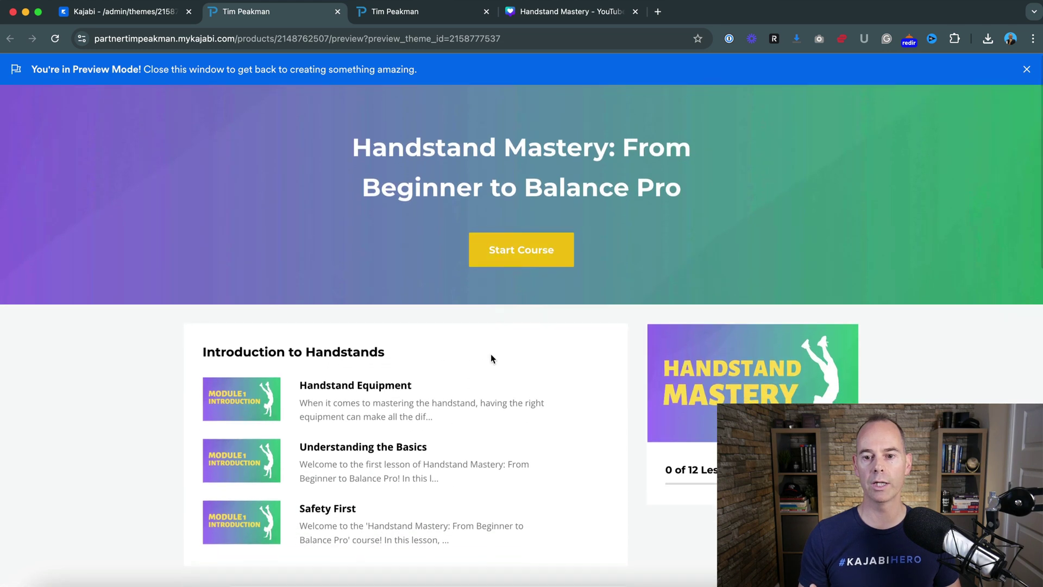
{"action": "scroll", "coordinate": [490, 354], "scroll_direction": "down", "scroll_amount": 3}
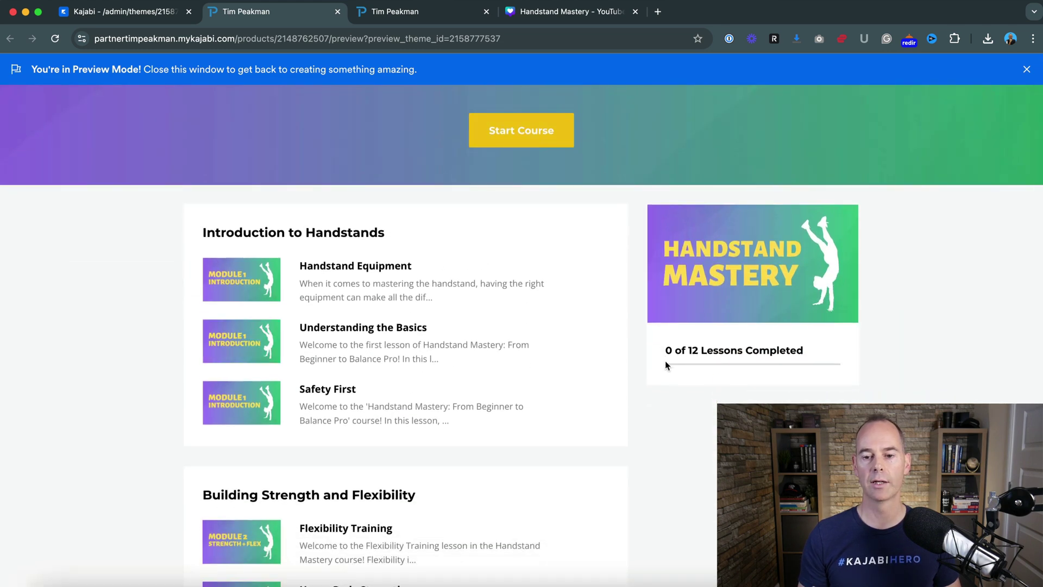
{"action": "scroll", "coordinate": [673, 391], "scroll_direction": "down", "scroll_amount": 2}
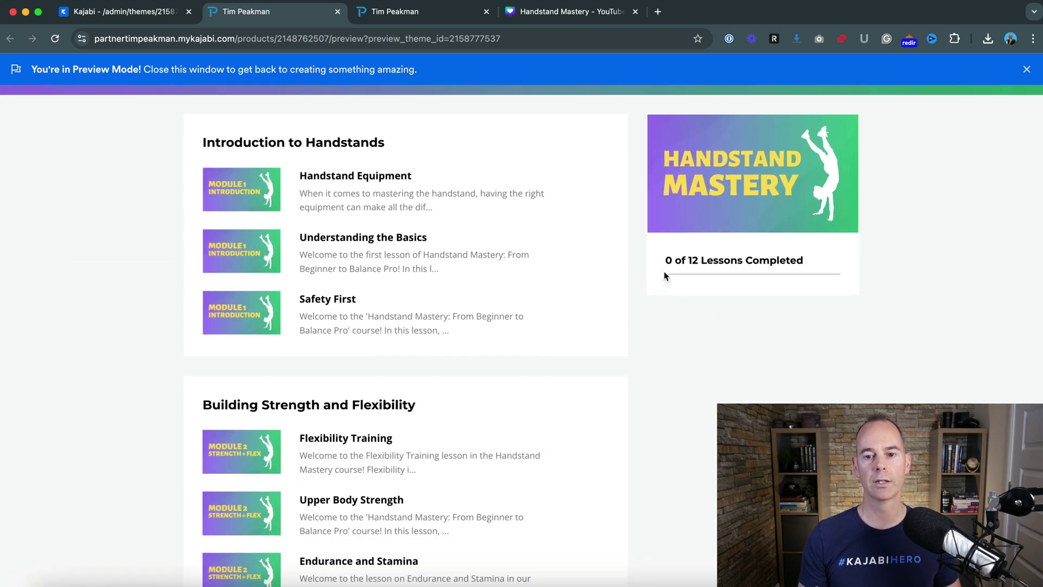
Back in the editor, uncheck Show Welcome Body, then briefly check the Product Syllabus settings.
{"action": "left_click", "coordinate": [148, 21]}
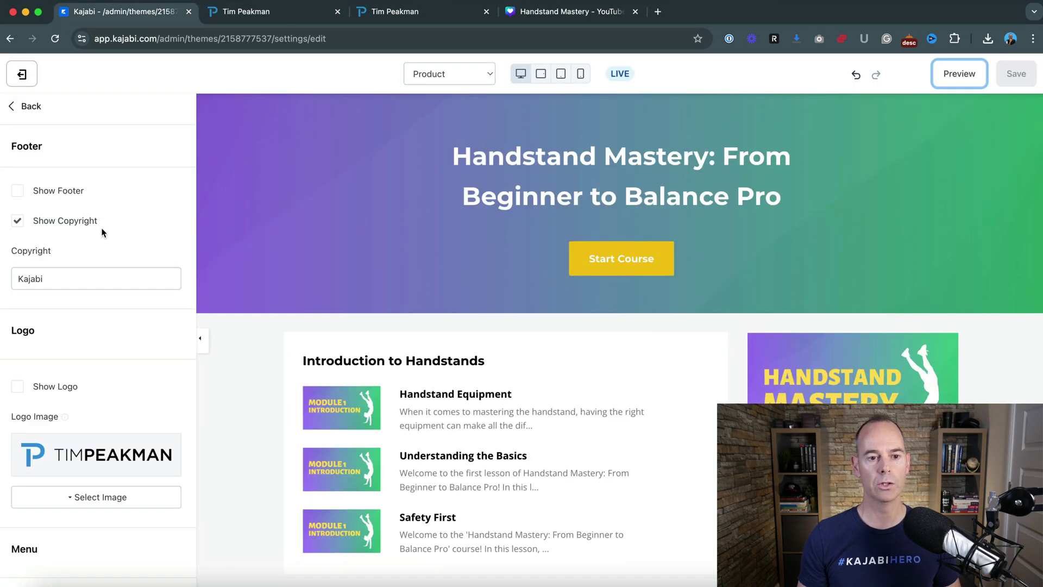
{"action": "left_click", "coordinate": [22, 105]}
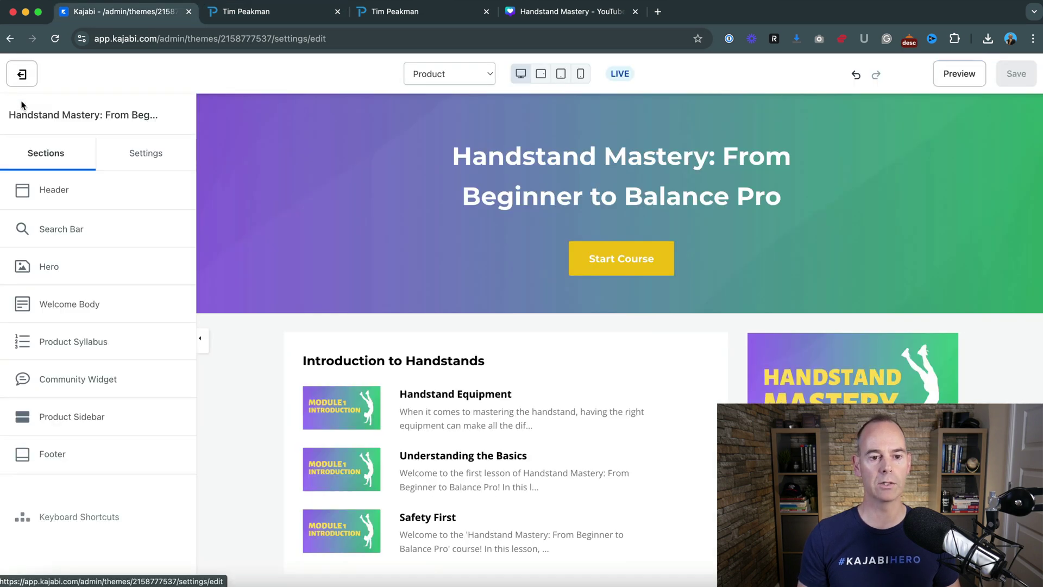
{"action": "left_click", "coordinate": [70, 305]}
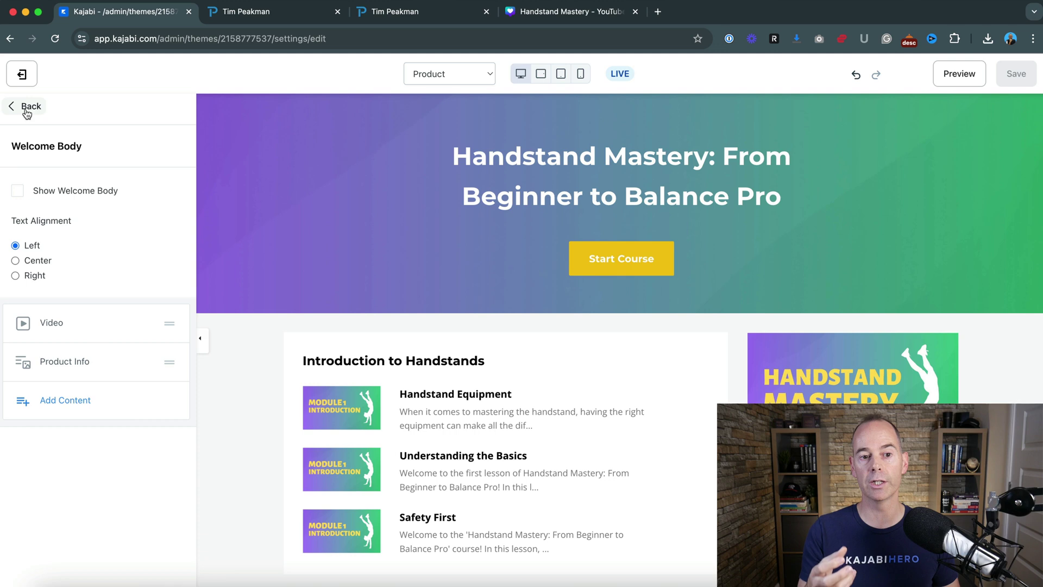
{"action": "left_click", "coordinate": [18, 191]}
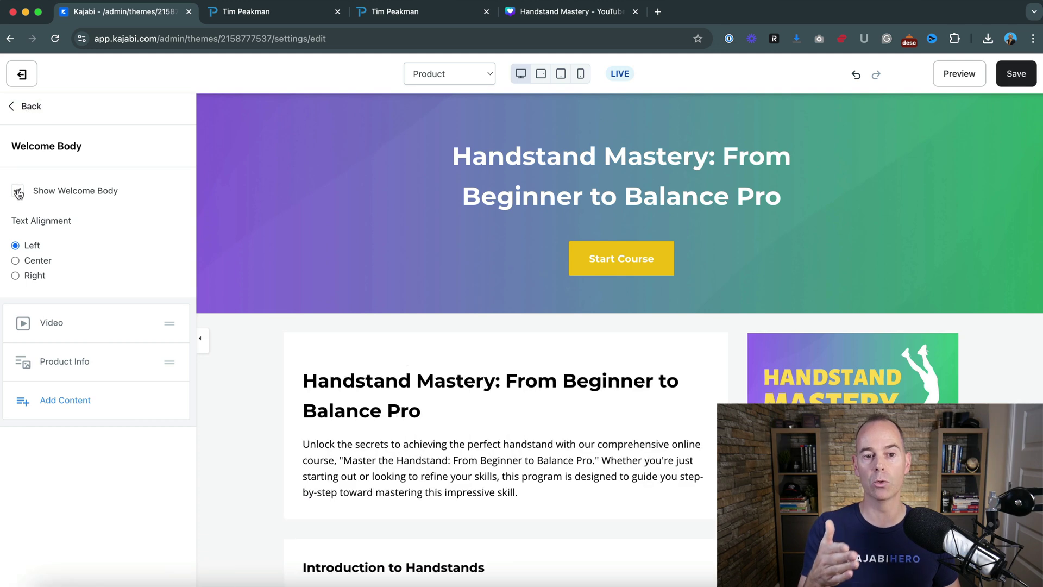
{"action": "left_click", "coordinate": [17, 192]}
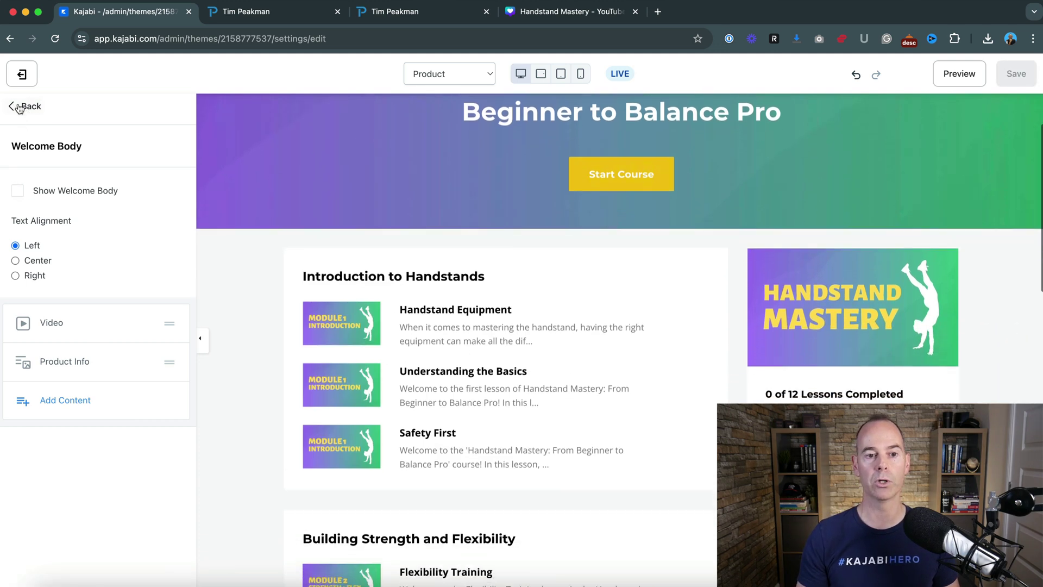
{"action": "left_click", "coordinate": [19, 107]}
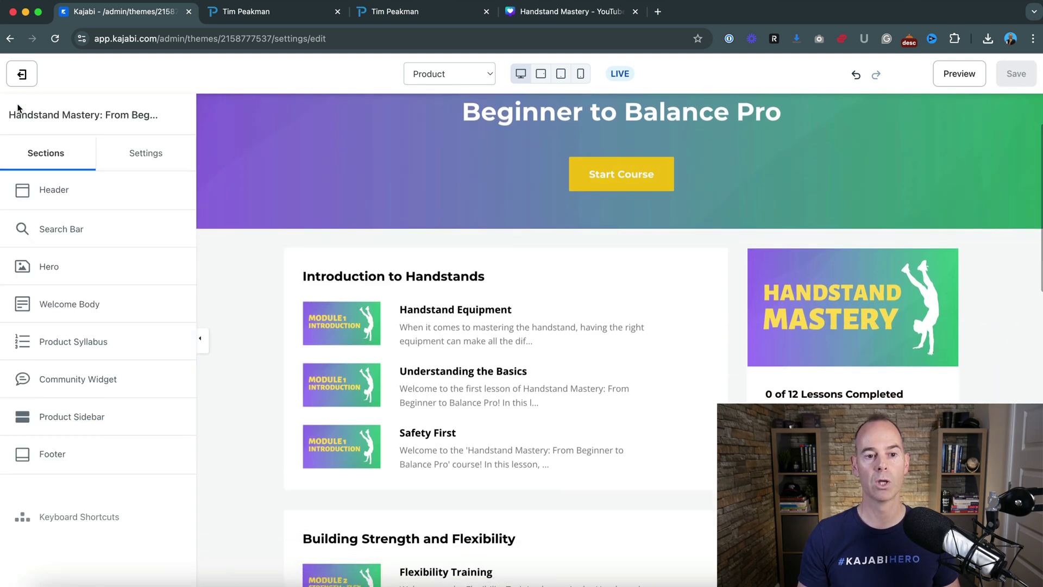
{"action": "left_click", "coordinate": [65, 342]}
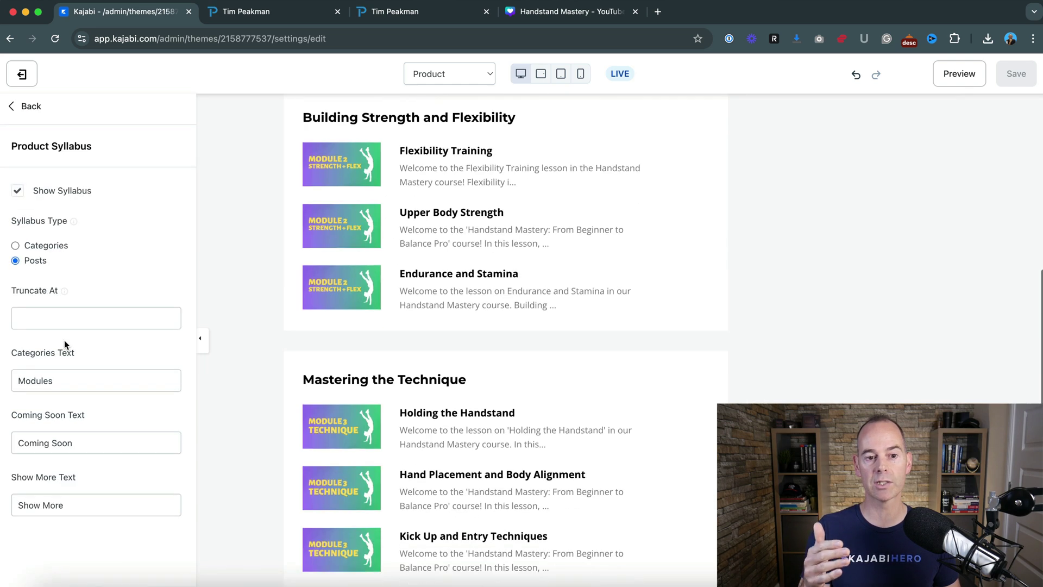
{"action": "left_click", "coordinate": [25, 106]}
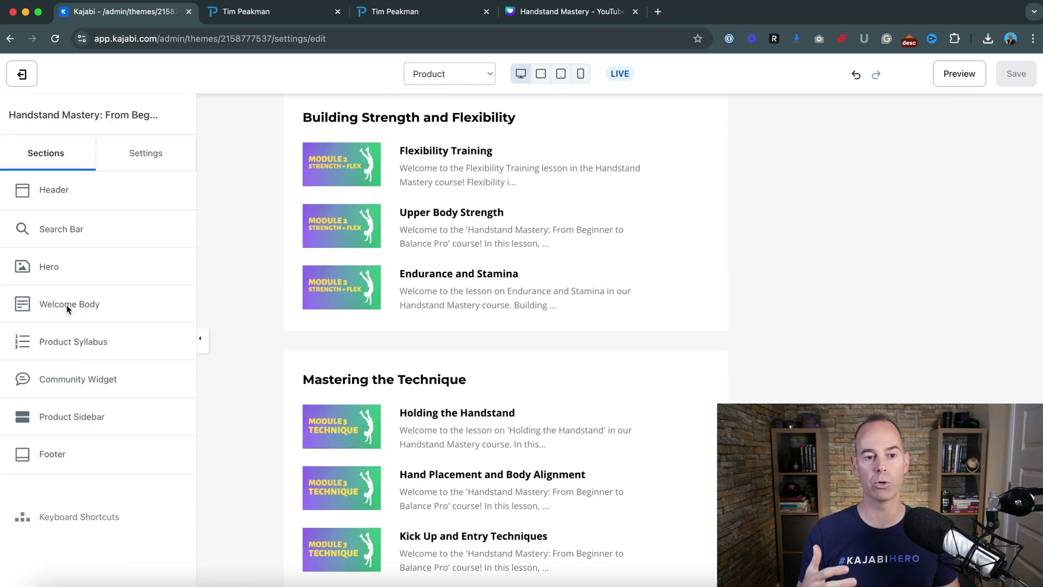
Add an Instructor content block to the Product Sidebar below Course Progress.
{"action": "left_click", "coordinate": [62, 419]}
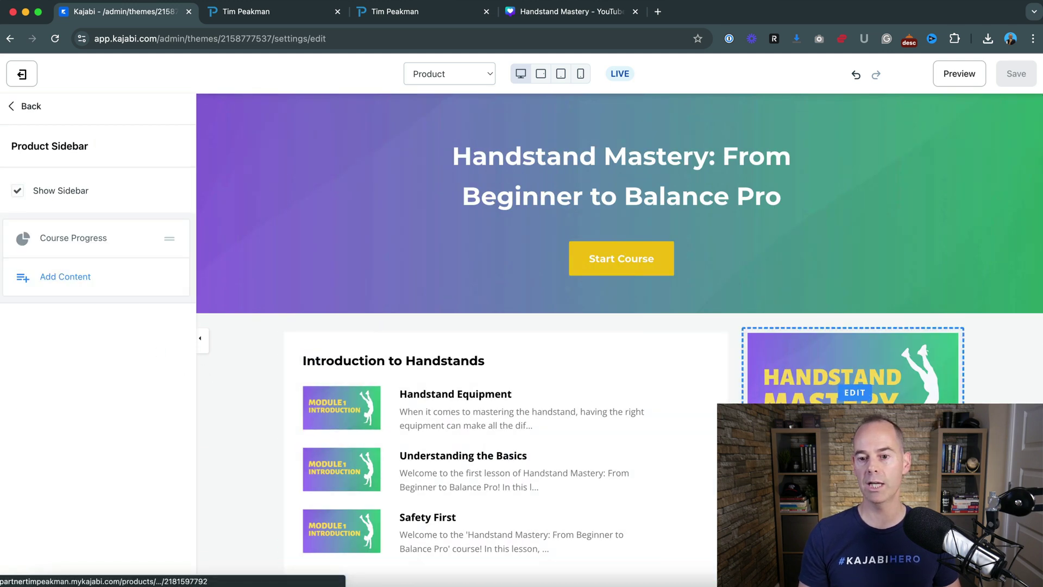
{"action": "left_click", "coordinate": [82, 278]}
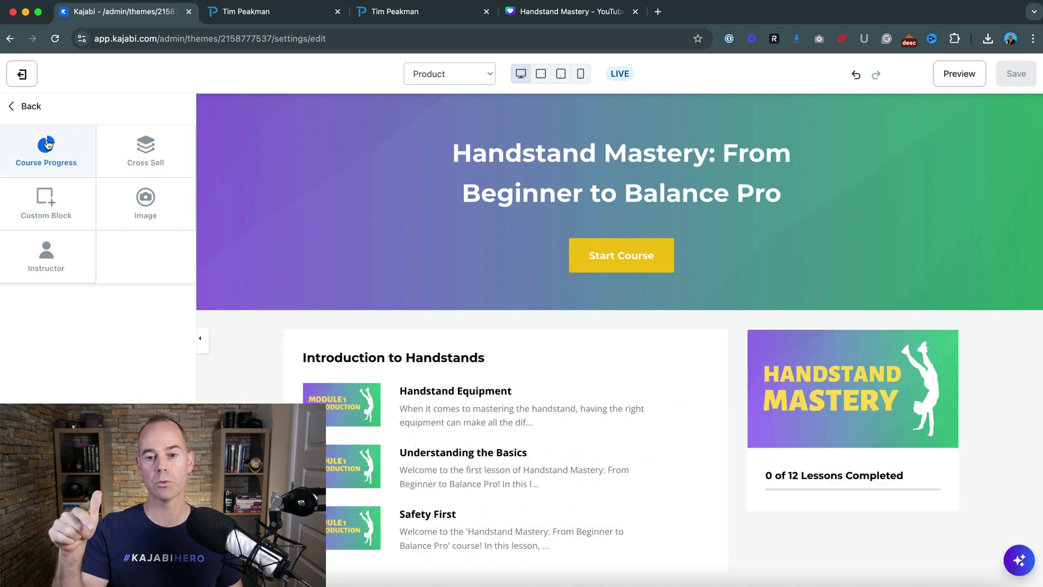
{"action": "left_click", "coordinate": [47, 257]}
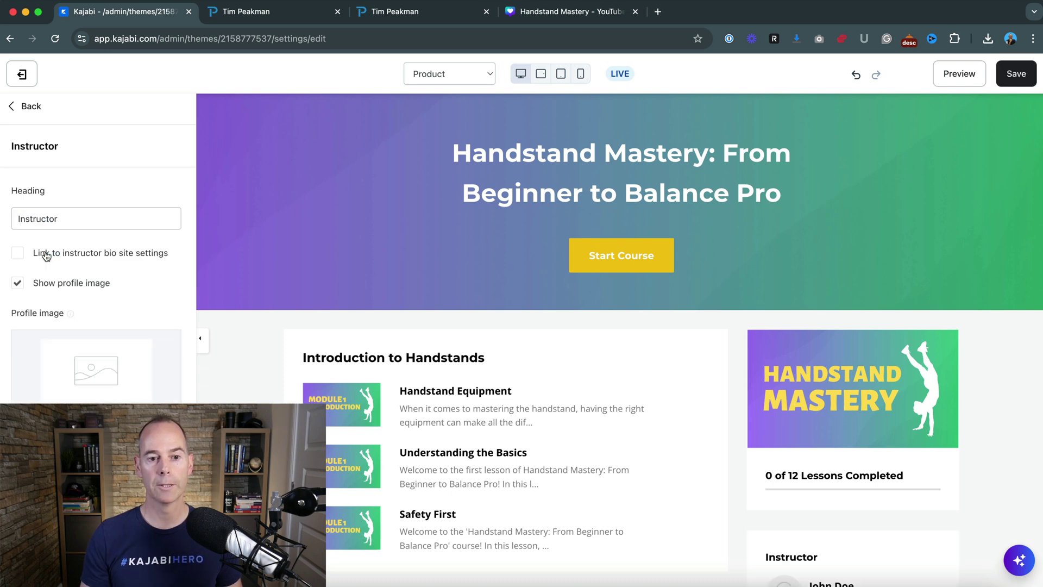
{"action": "scroll", "coordinate": [734, 460], "scroll_direction": "down", "scroll_amount": 2}
{"action": "scroll", "coordinate": [733, 465], "scroll_direction": "down", "scroll_amount": 5}
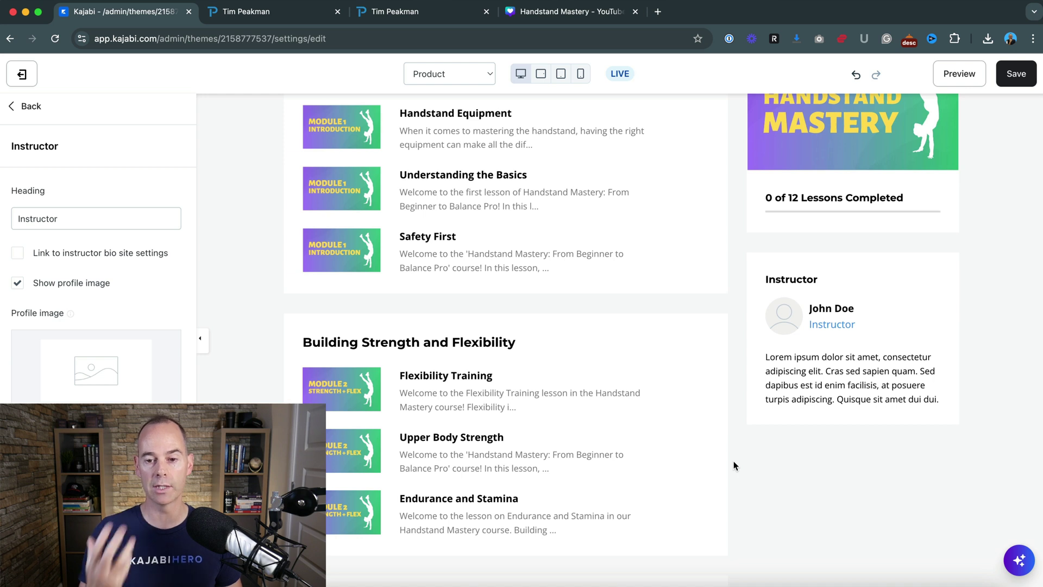
{"action": "scroll", "coordinate": [733, 461], "scroll_direction": "up", "scroll_amount": 1}
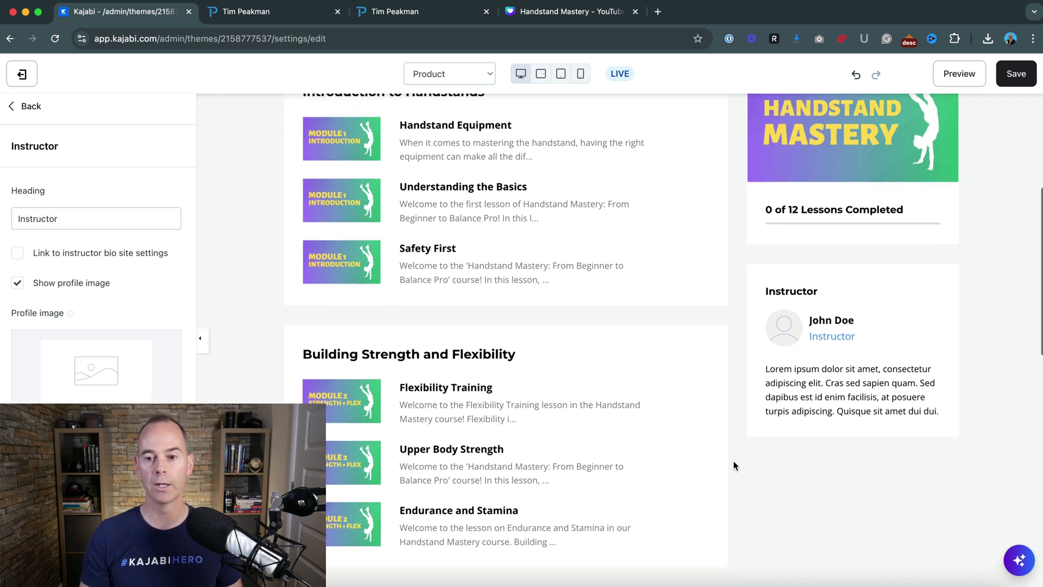
Open the instructor's profile details and select the placeholder name and title fields.
{"action": "left_click", "coordinate": [781, 326]}
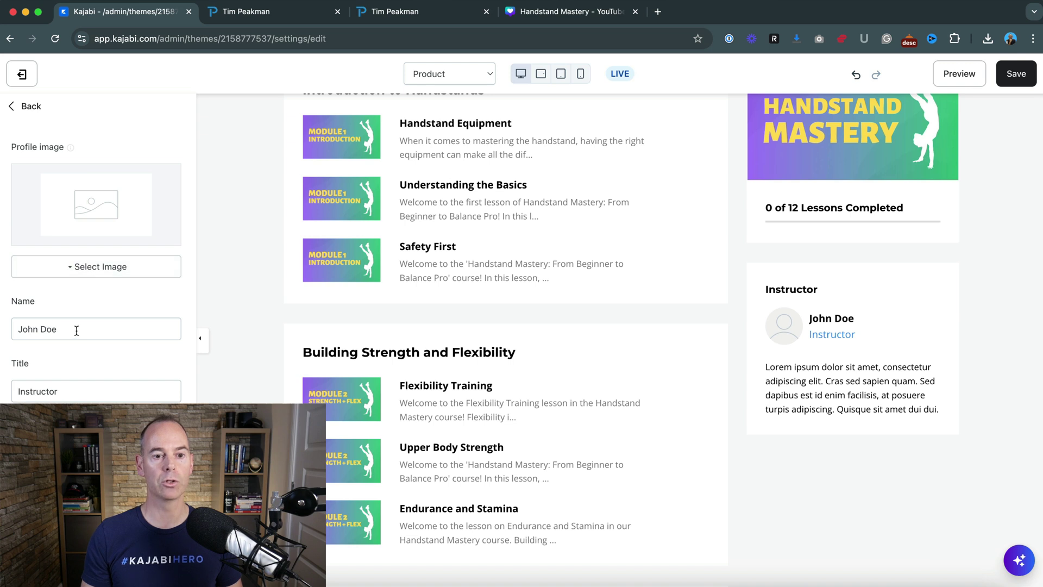
{"action": "triple_click", "coordinate": [24, 332]}
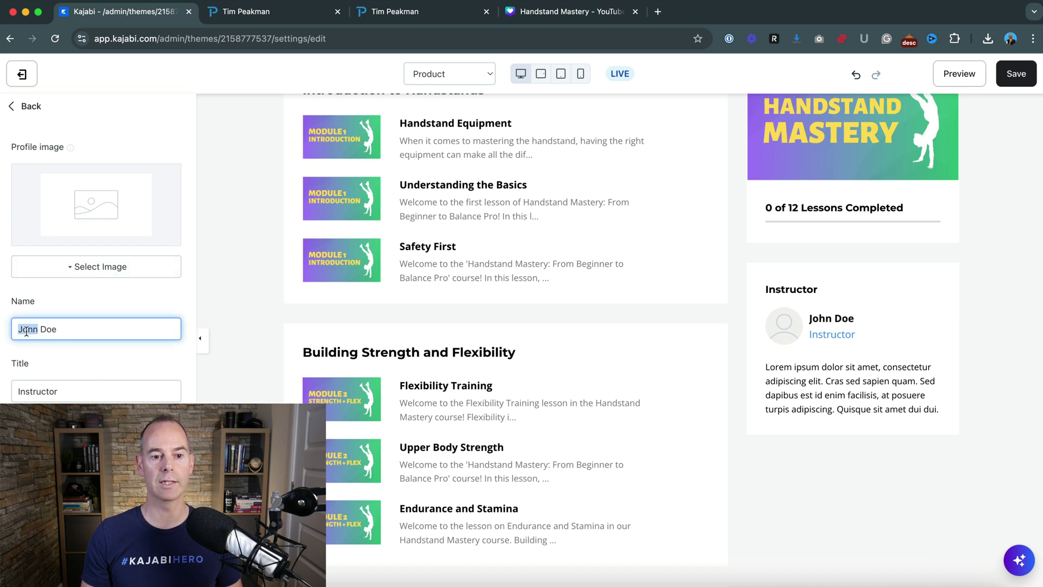
{"action": "triple_click", "coordinate": [33, 392]}
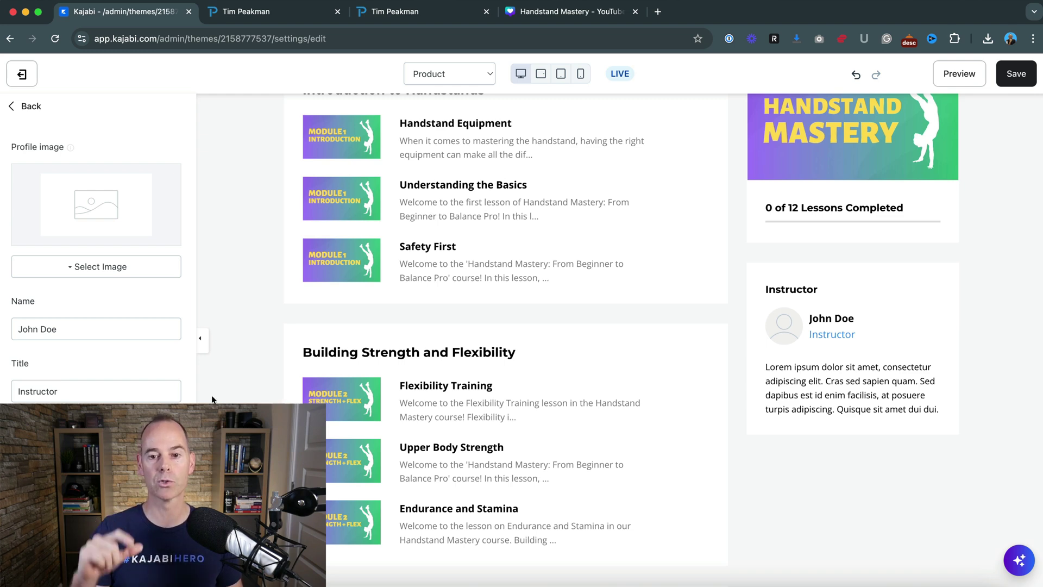
{"action": "scroll", "coordinate": [240, 380], "scroll_direction": "up", "scroll_amount": 5}
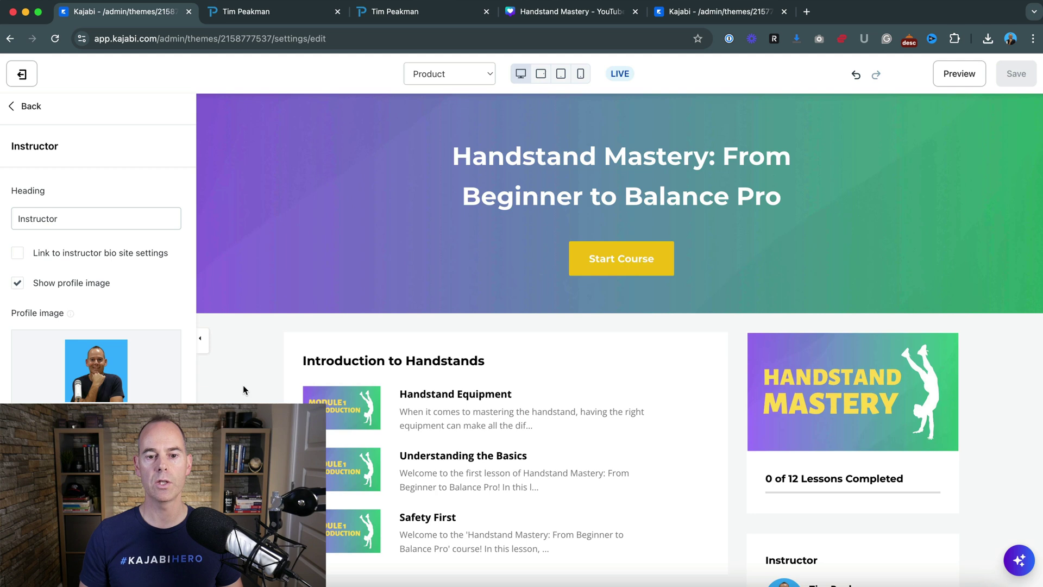
Look through the Instructor block's settings, opening the profile image options and closing them unchanged.
{"action": "scroll", "coordinate": [242, 385], "scroll_direction": "down", "scroll_amount": 3}
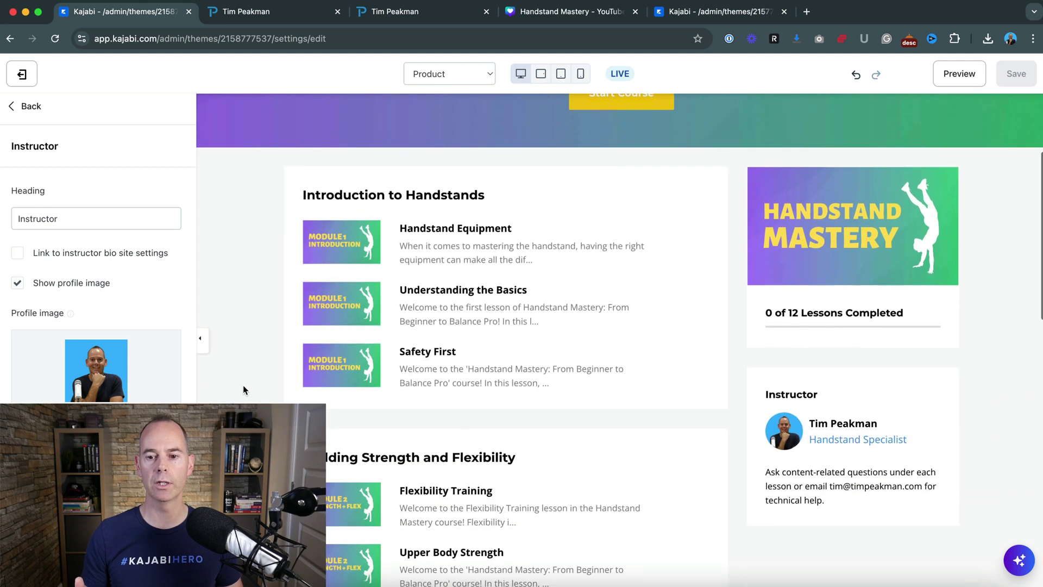
{"action": "scroll", "coordinate": [243, 385], "scroll_direction": "down", "scroll_amount": 3}
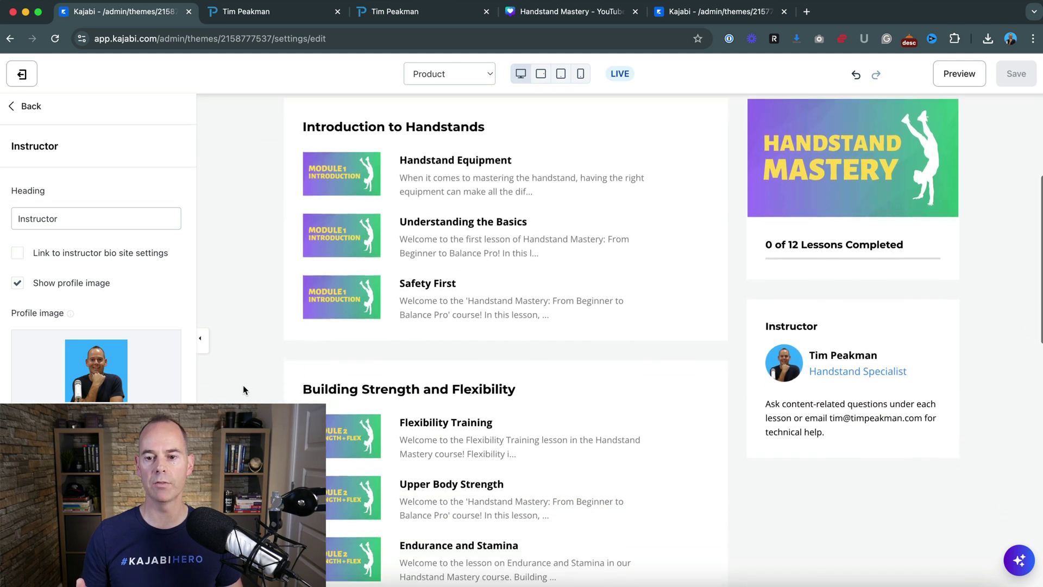
{"action": "scroll", "coordinate": [107, 375], "scroll_direction": "down", "scroll_amount": 2}
{"action": "left_click", "coordinate": [107, 374]}
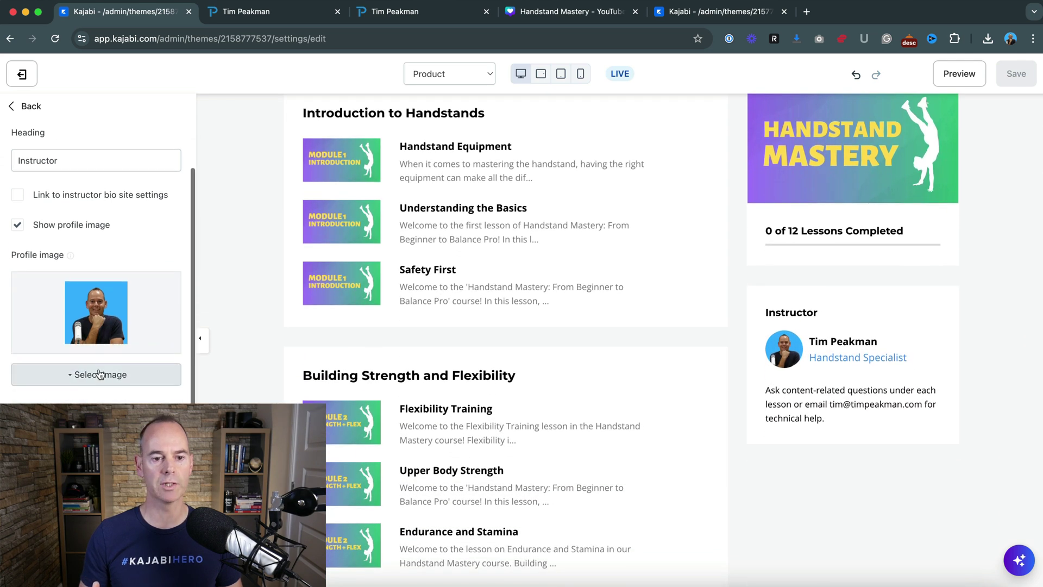
{"action": "left_click", "coordinate": [162, 402]}
{"action": "scroll", "coordinate": [97, 289], "scroll_direction": "up", "scroll_amount": 2}
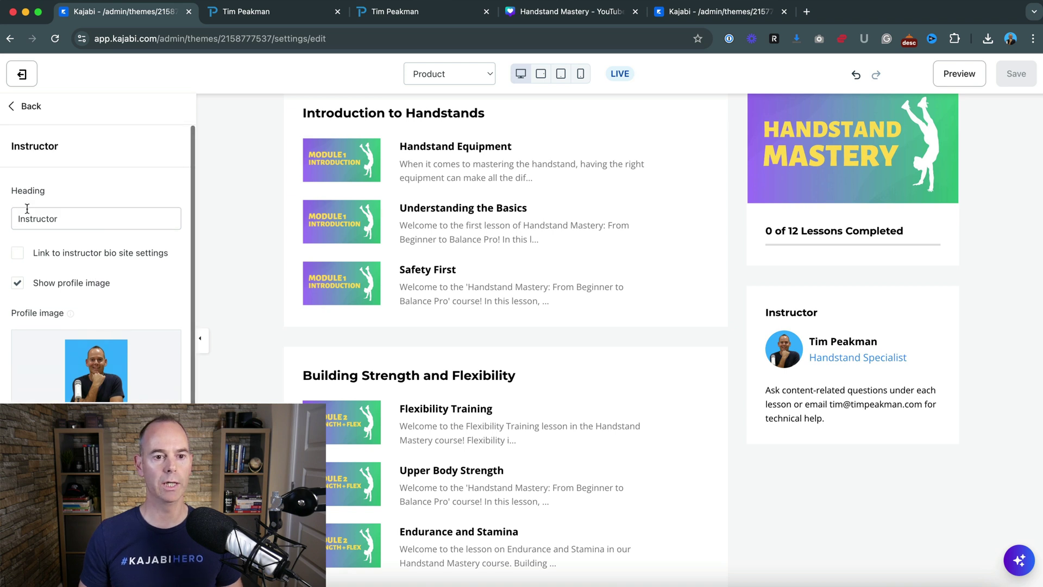
{"action": "scroll", "coordinate": [83, 364], "scroll_direction": "down", "scroll_amount": 5}
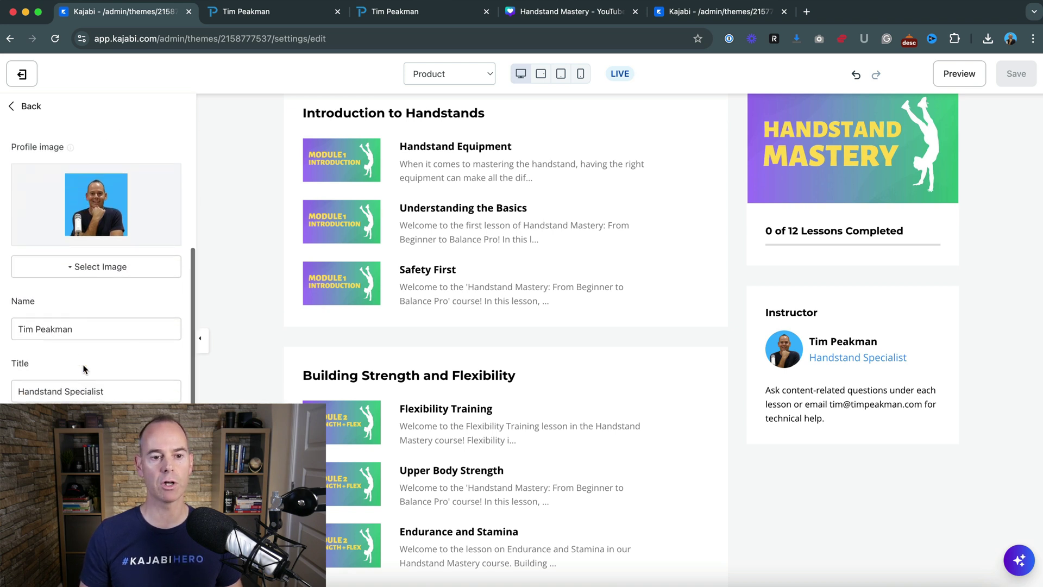
{"action": "scroll", "coordinate": [83, 339], "scroll_direction": "down", "scroll_amount": 1}
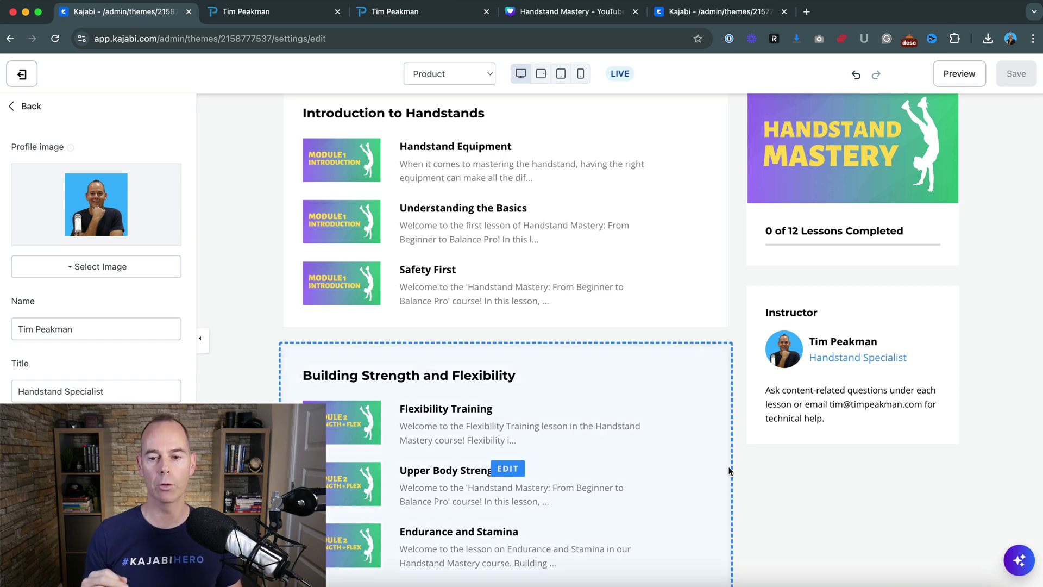
{"action": "scroll", "coordinate": [734, 461], "scroll_direction": "up", "scroll_amount": 5}
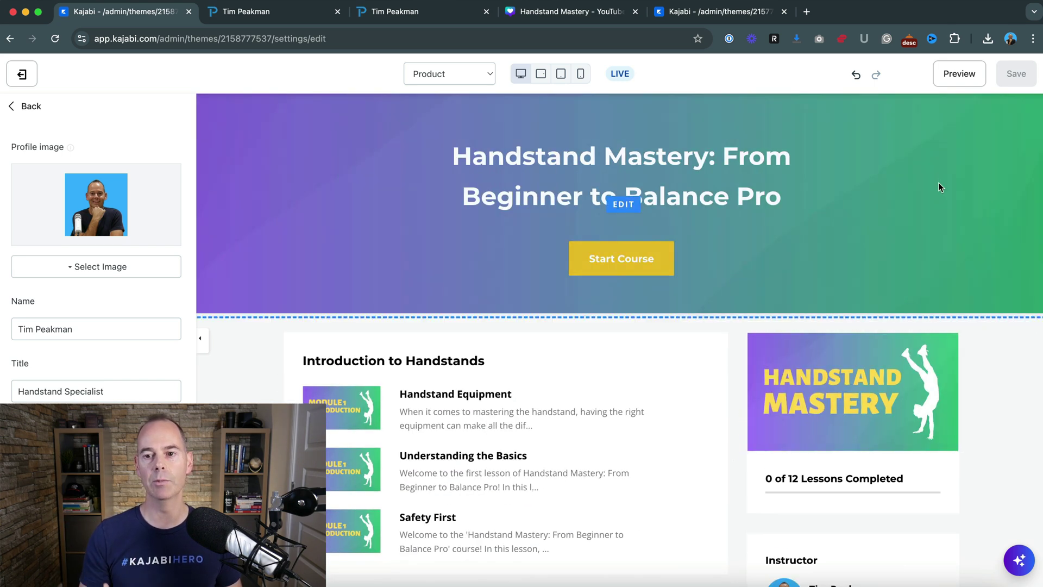
{"action": "left_click", "coordinate": [959, 75]}
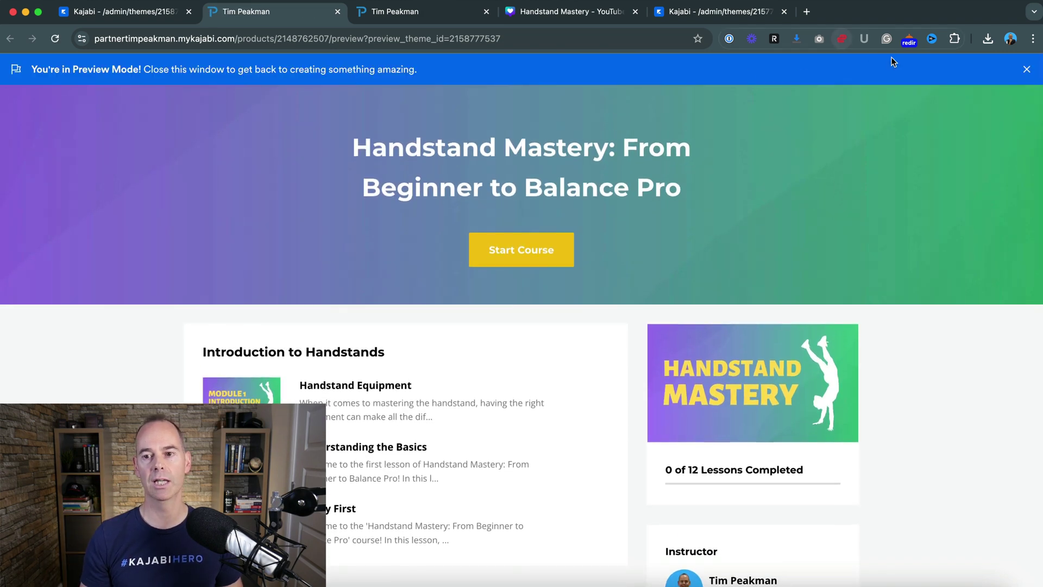
{"action": "left_click", "coordinate": [1025, 70]}
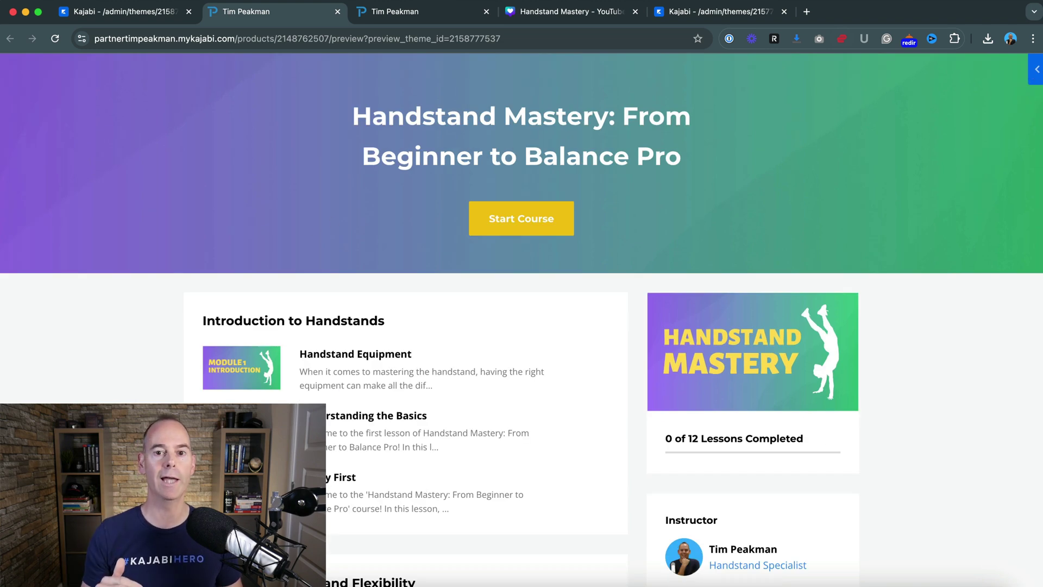
{"action": "scroll", "coordinate": [521, 326], "scroll_direction": "down", "scroll_amount": 2}
{"action": "scroll", "coordinate": [522, 326], "scroll_direction": "down", "scroll_amount": 7}
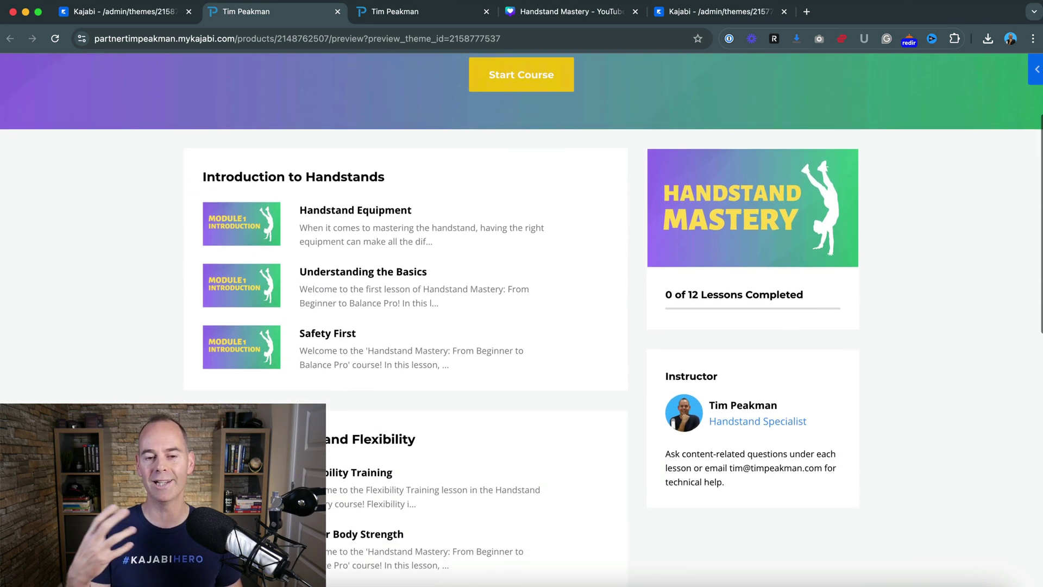
{"action": "scroll", "coordinate": [522, 326], "scroll_direction": "down", "scroll_amount": 15}
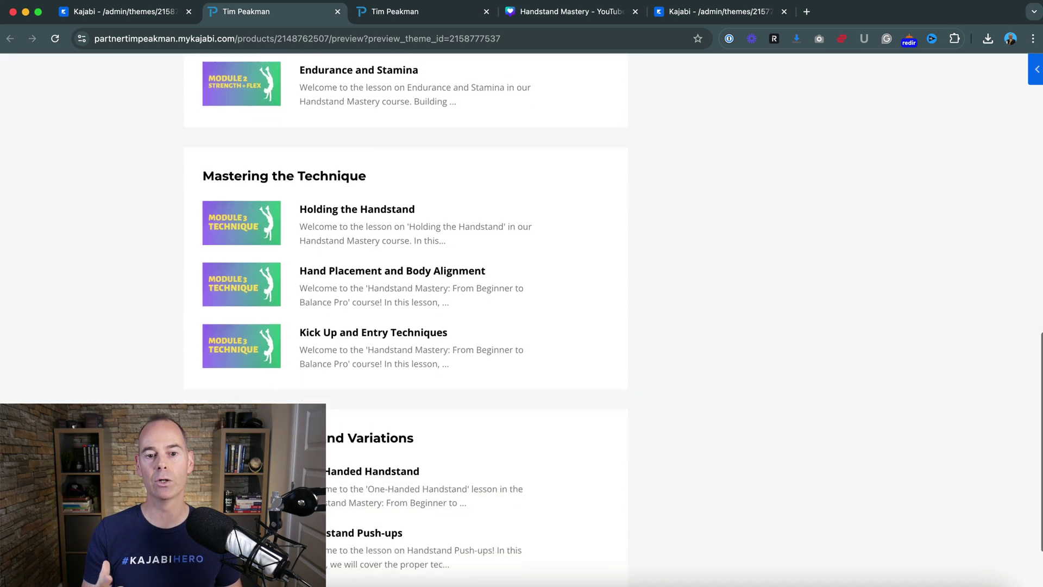
{"action": "scroll", "coordinate": [521, 326], "scroll_direction": "up", "scroll_amount": 20}
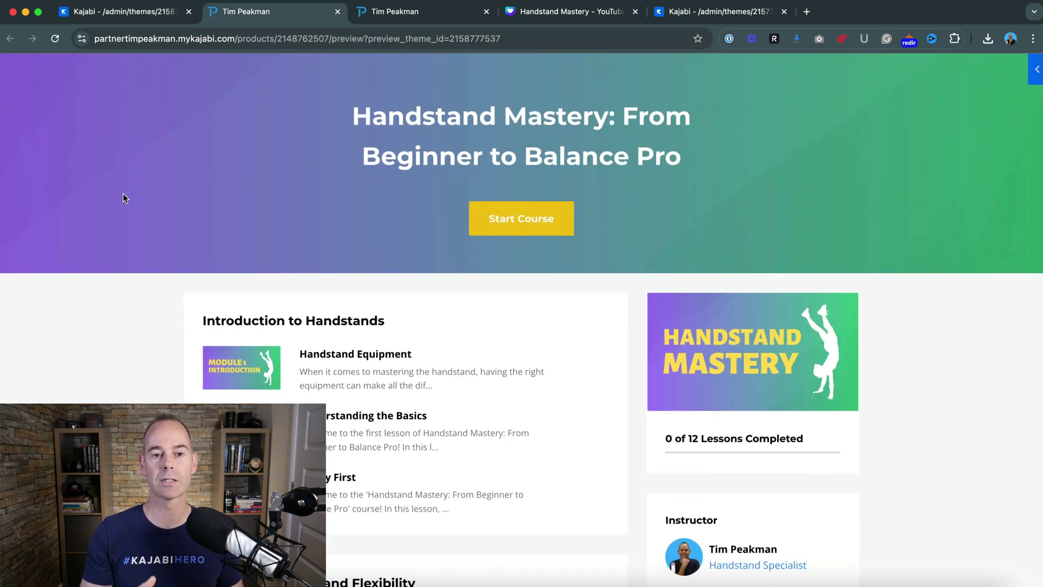
{"action": "left_click", "coordinate": [120, 13]}
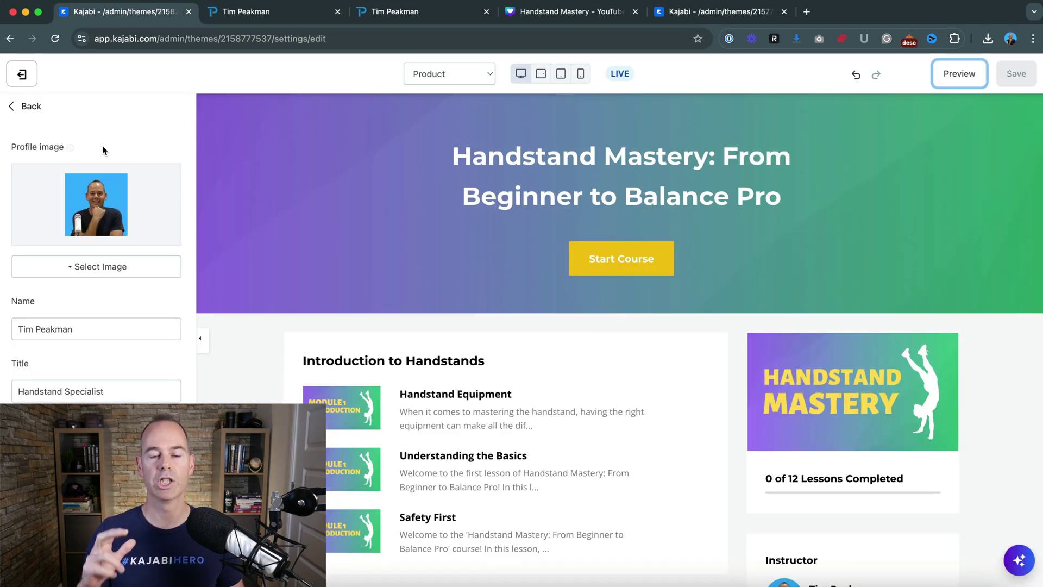
Leave the theme editor and preview the course from its Outline tab.
{"action": "left_click", "coordinate": [22, 74]}
{"action": "left_click", "coordinate": [347, 162]}
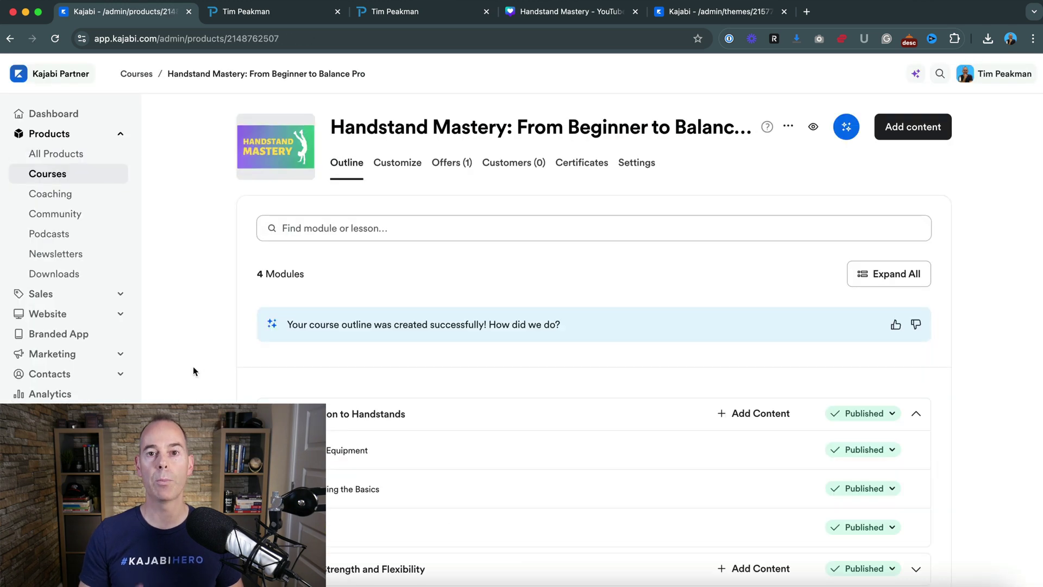
{"action": "left_click", "coordinate": [812, 127]}
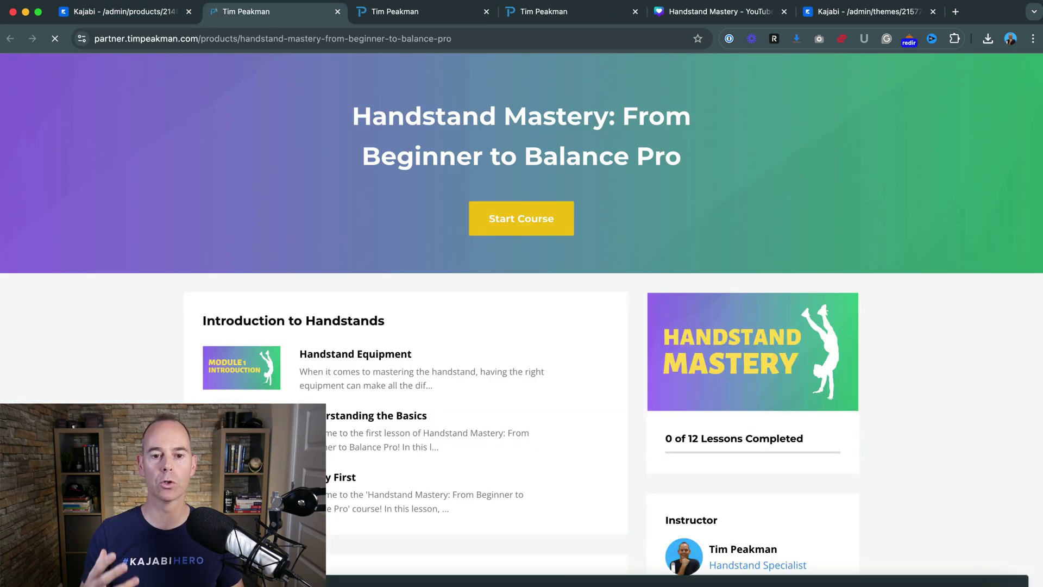
Go to the Handstand Equipment lesson in the student preview.
{"action": "scroll", "coordinate": [301, 370], "scroll_direction": "down", "scroll_amount": 3}
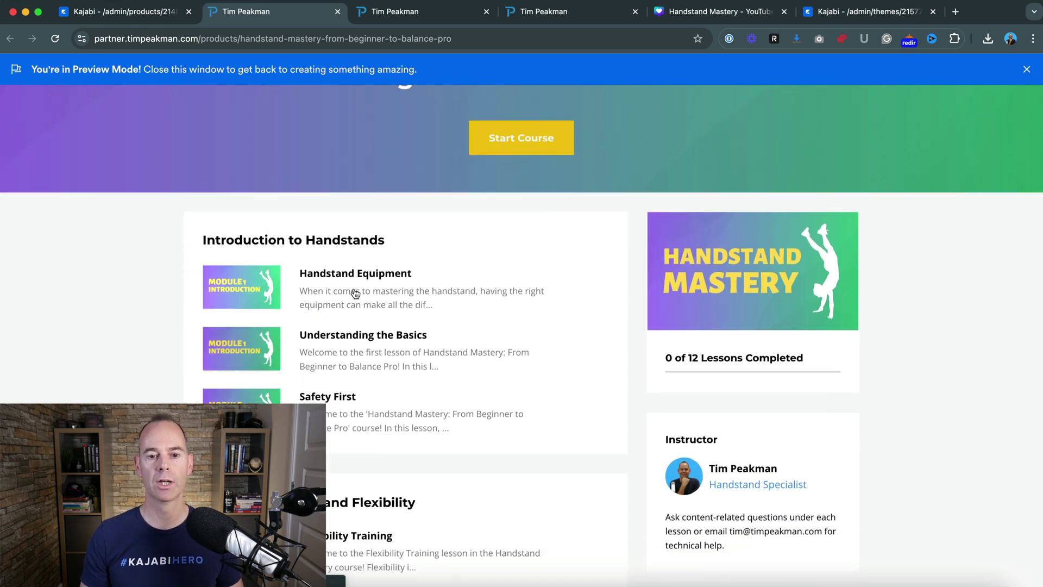
{"action": "left_click", "coordinate": [355, 285]}
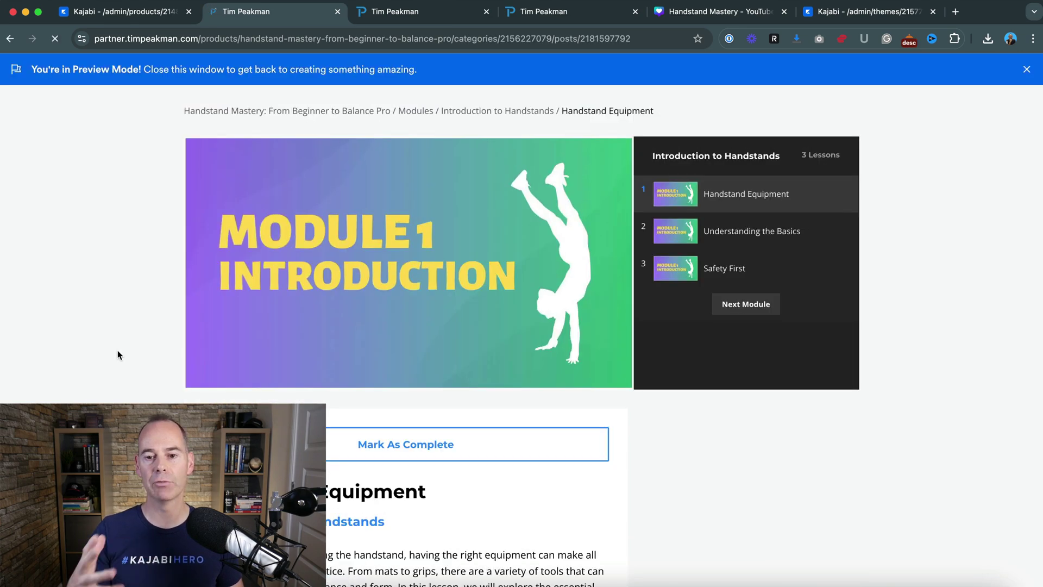
{"action": "scroll", "coordinate": [117, 352], "scroll_direction": "down", "scroll_amount": 5}
{"action": "scroll", "coordinate": [119, 354], "scroll_direction": "down", "scroll_amount": 5}
{"action": "scroll", "coordinate": [119, 354], "scroll_direction": "up", "scroll_amount": 10}
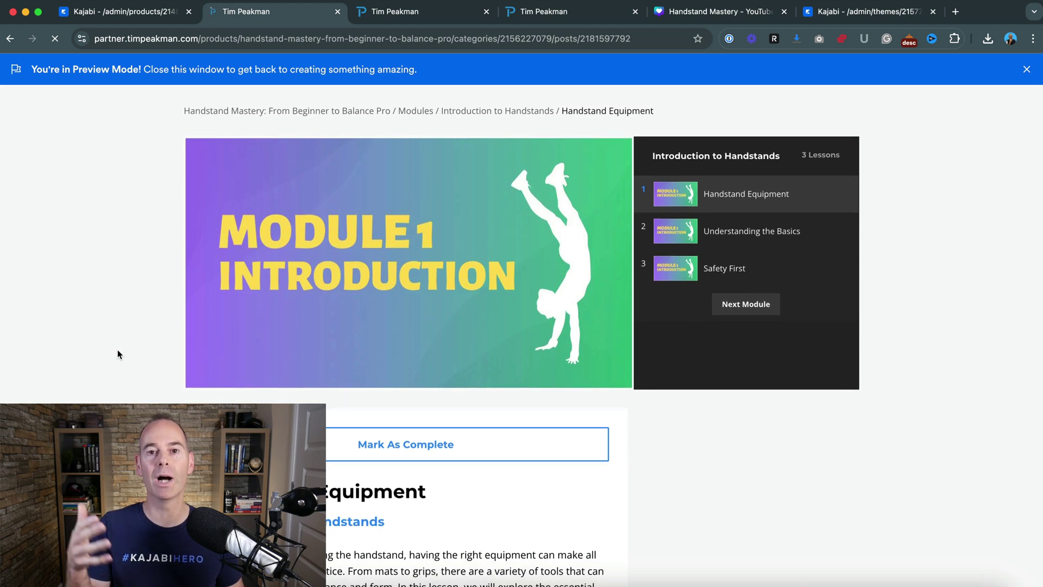